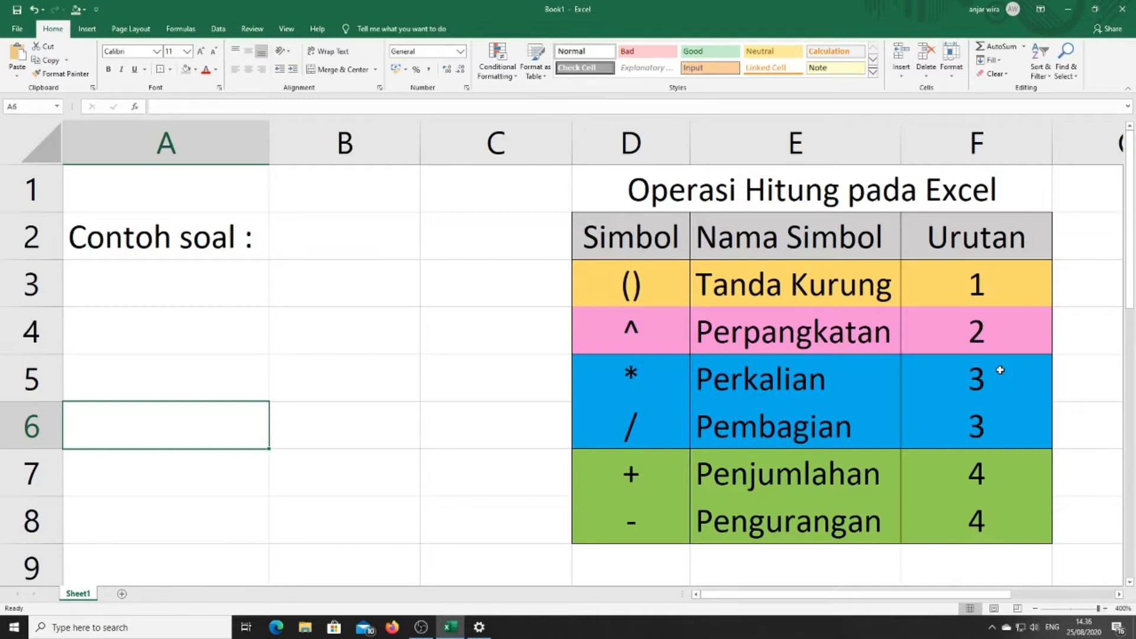
# Enter the operator symbols ^, * and / in cells A6, A7 and A8.
pyautogui.write('^')
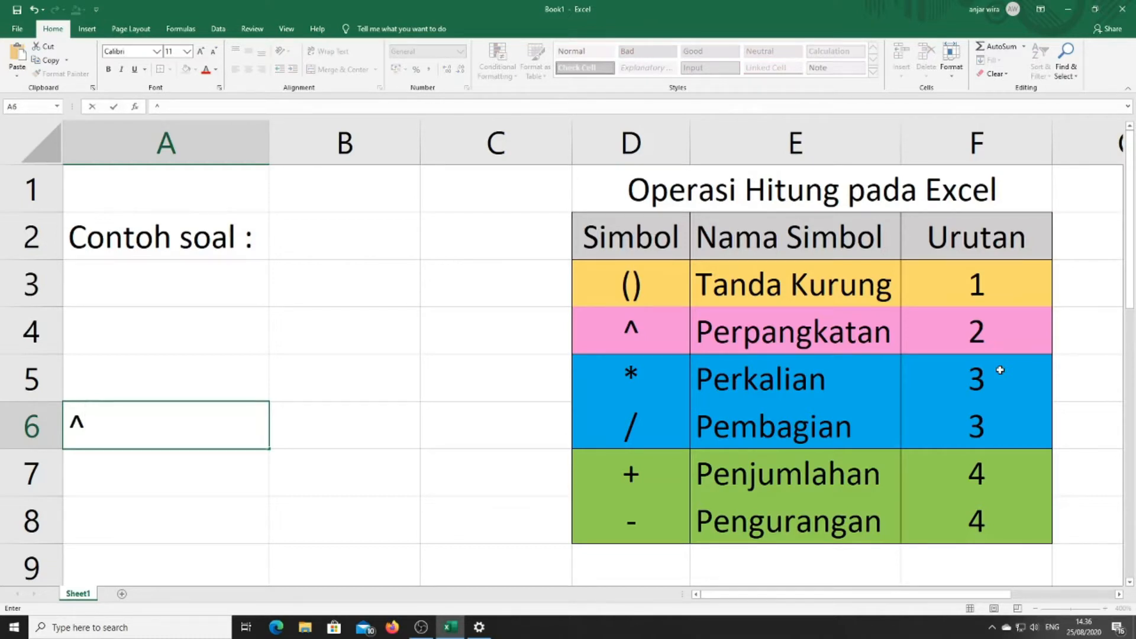
pyautogui.press('BackSpace')
pyautogui.write('^')
pyautogui.press('Return')
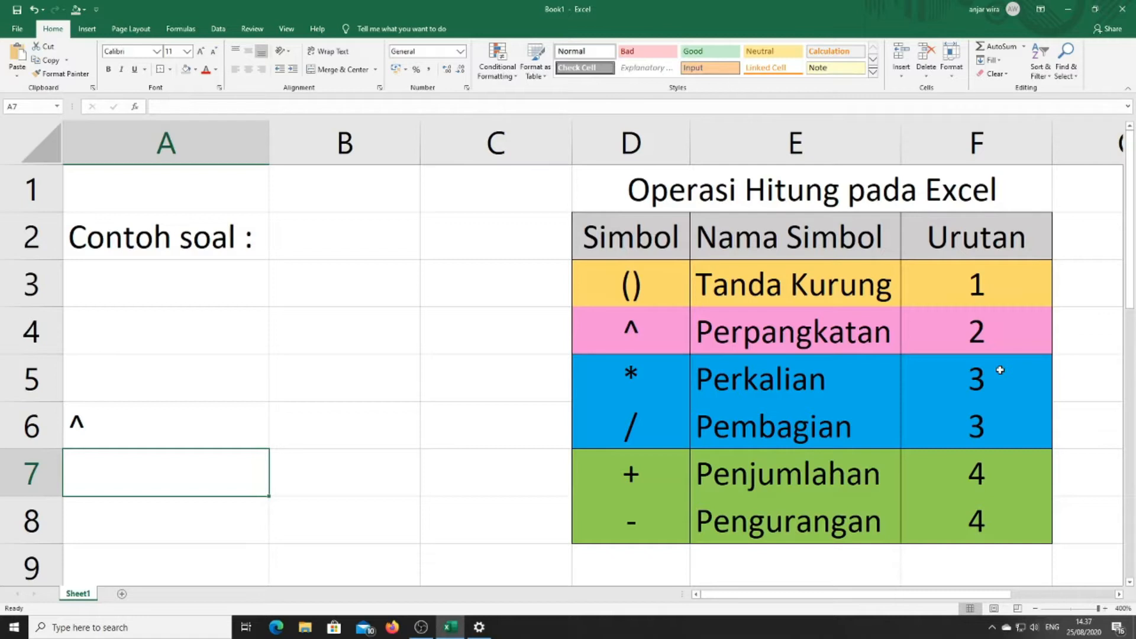
pyautogui.write('*')
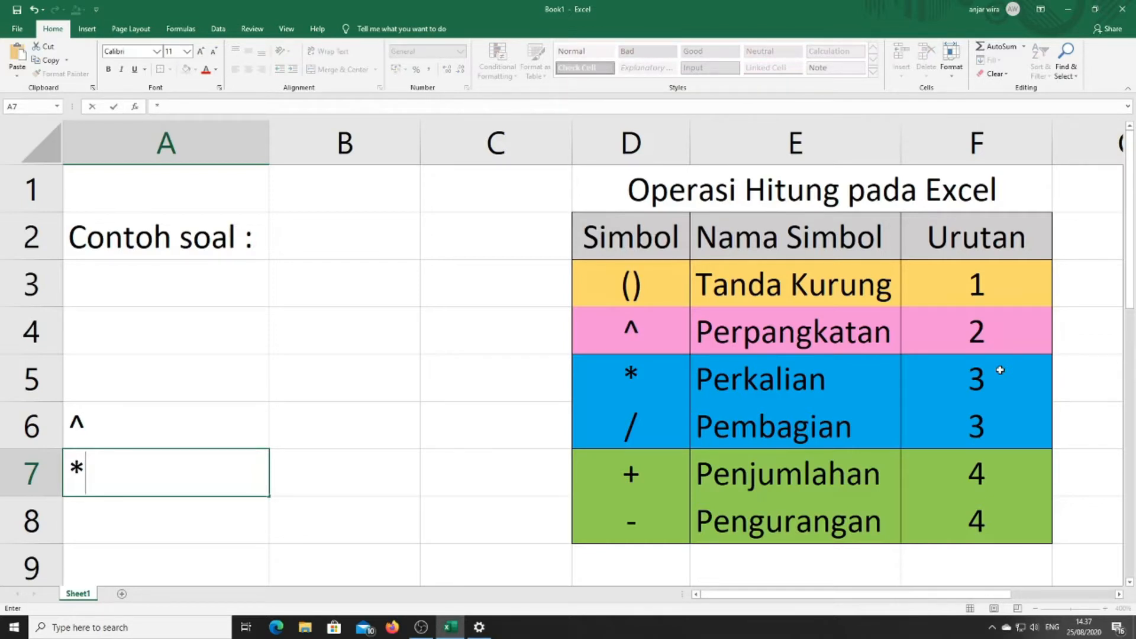
pyautogui.press('Return')
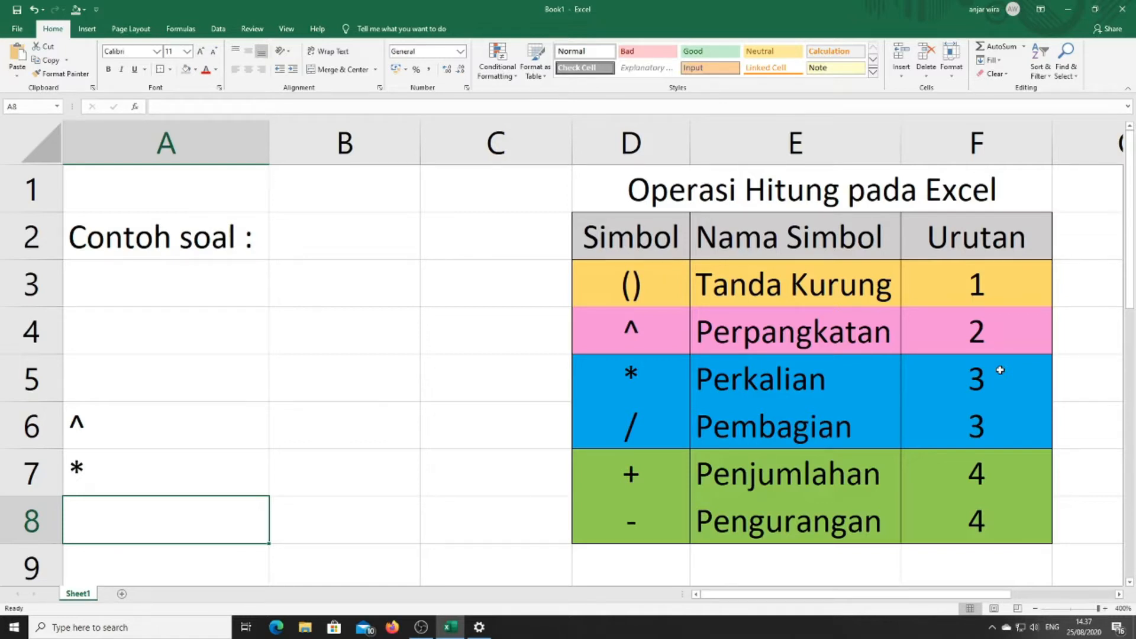
pyautogui.doubleClick(212, 515)
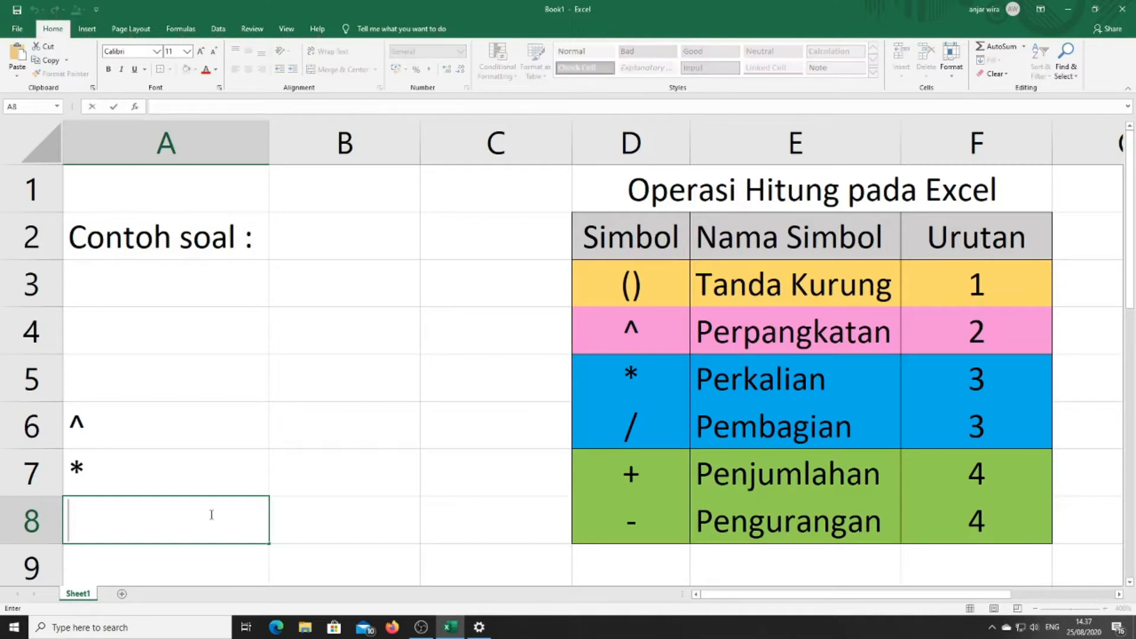
pyautogui.write('/')
pyautogui.press('Return')
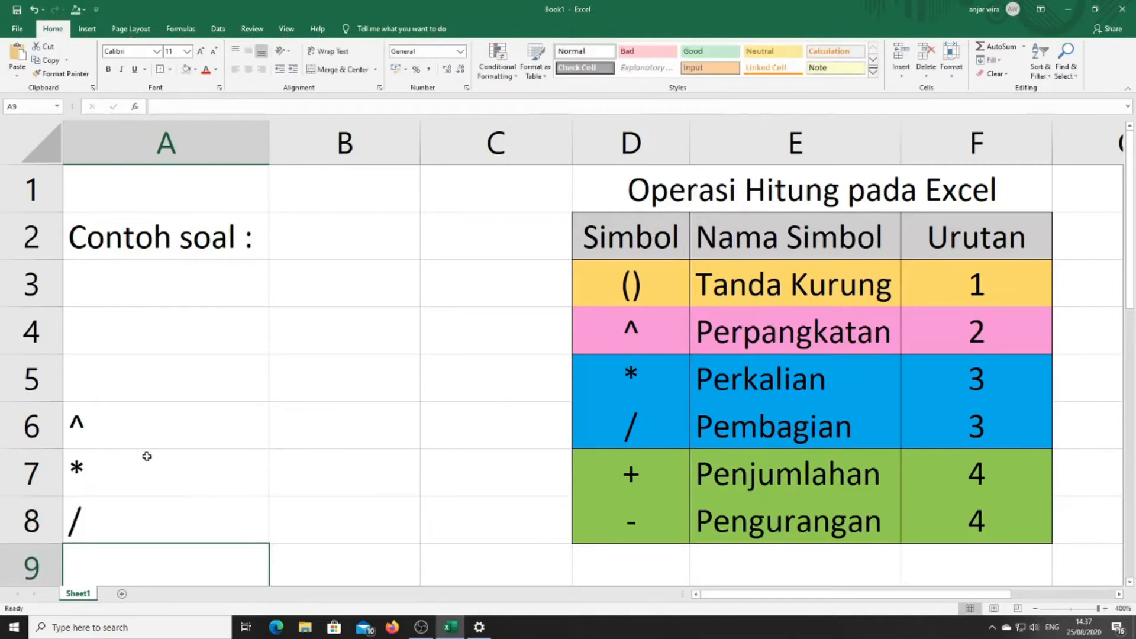
# Clear the symbols from A6:A8 and enter + in A6 and - in A7.
pyautogui.moveTo(142, 427); pyautogui.dragTo(148, 517)
pyautogui.press('Delete')
pyautogui.click(150, 421)
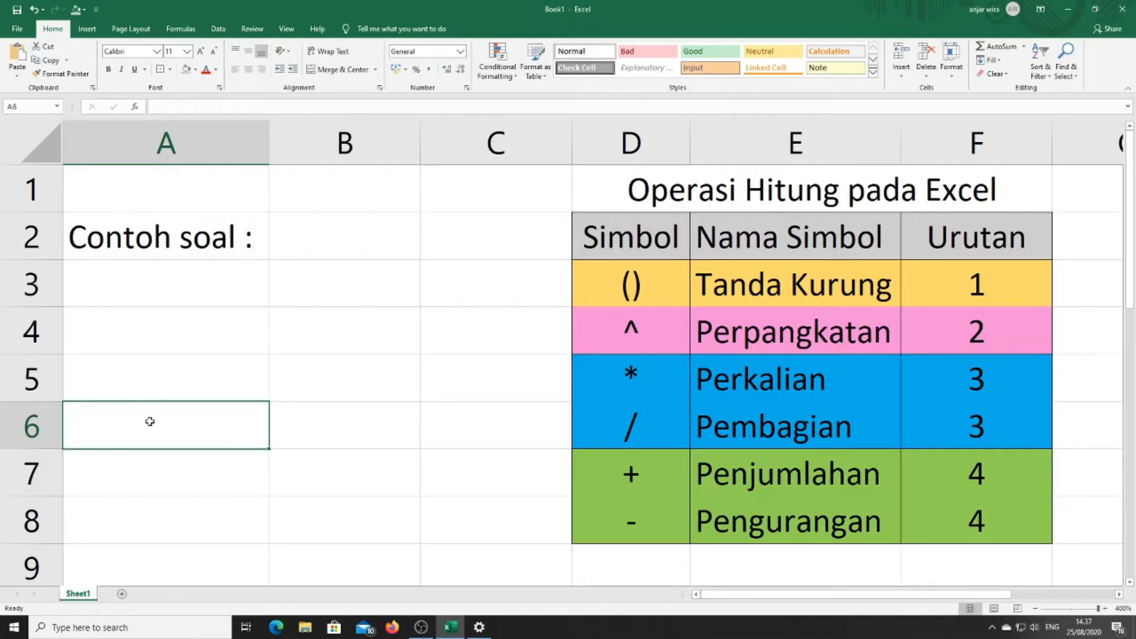
pyautogui.write('+')
pyautogui.press('Return')
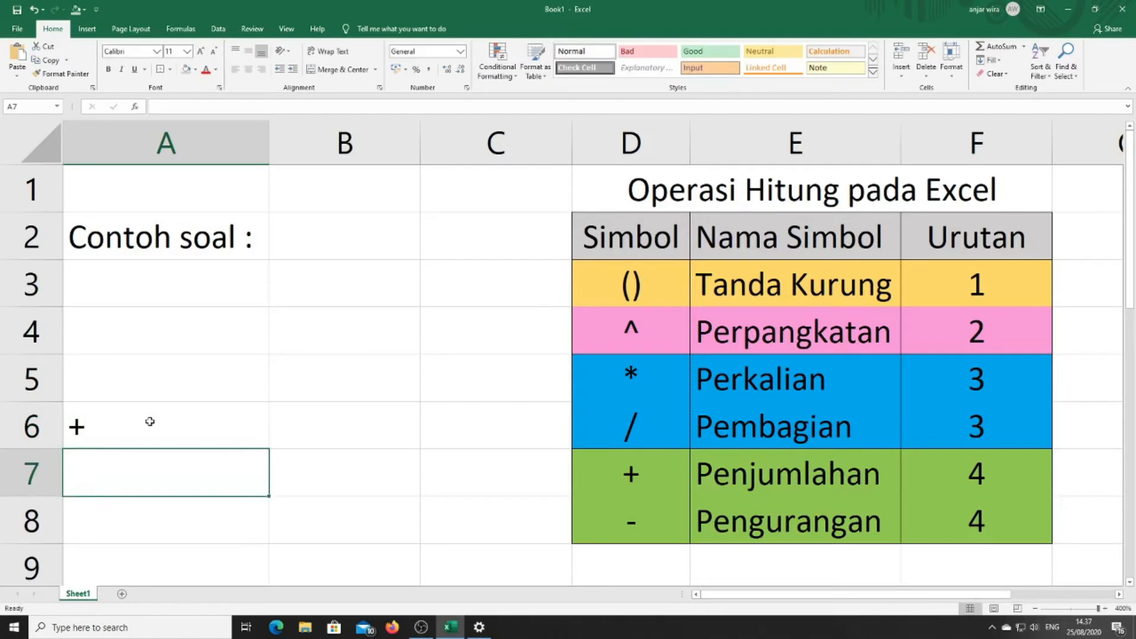
pyautogui.write('-')
pyautogui.press('Return')
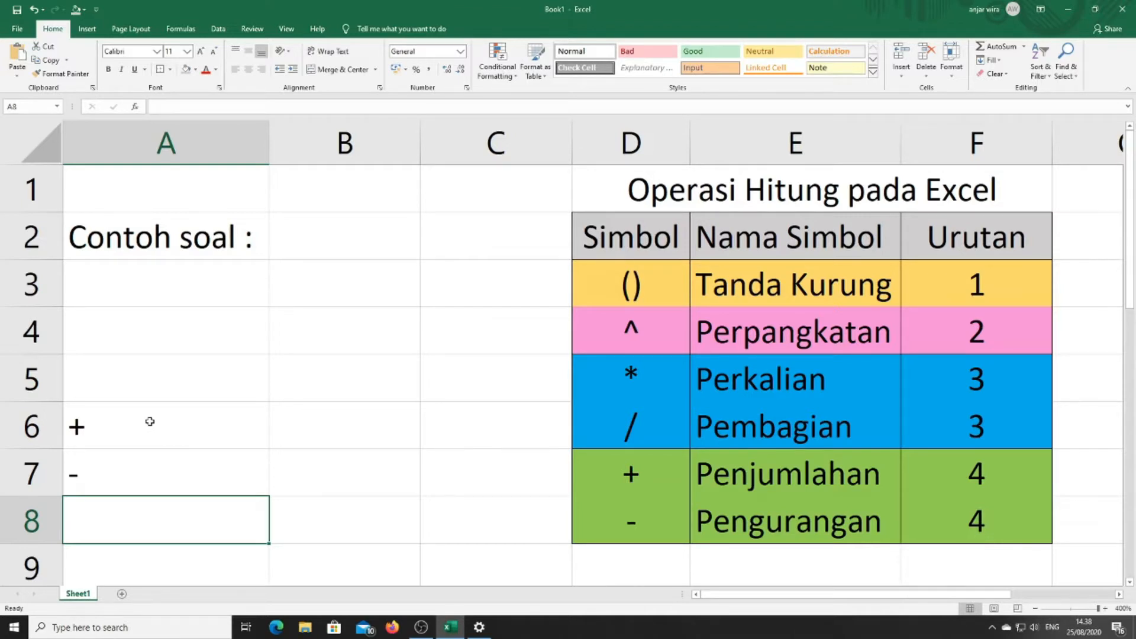
# Write the example expression 2+3*4= as text in cell A3.
pyautogui.click(221, 300)
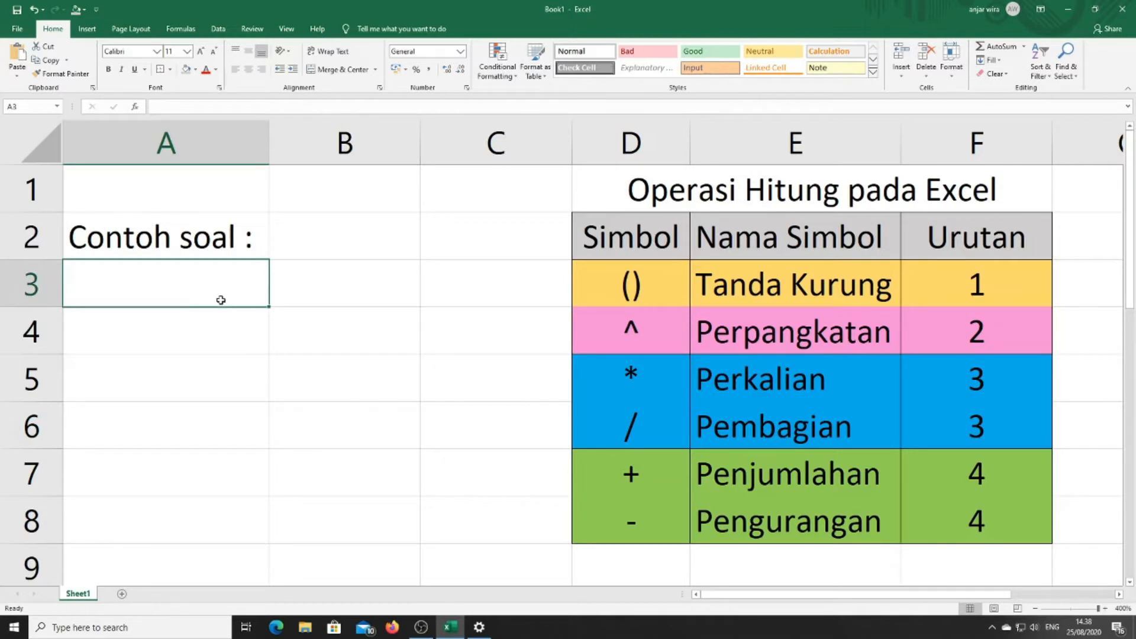
pyautogui.write('2')
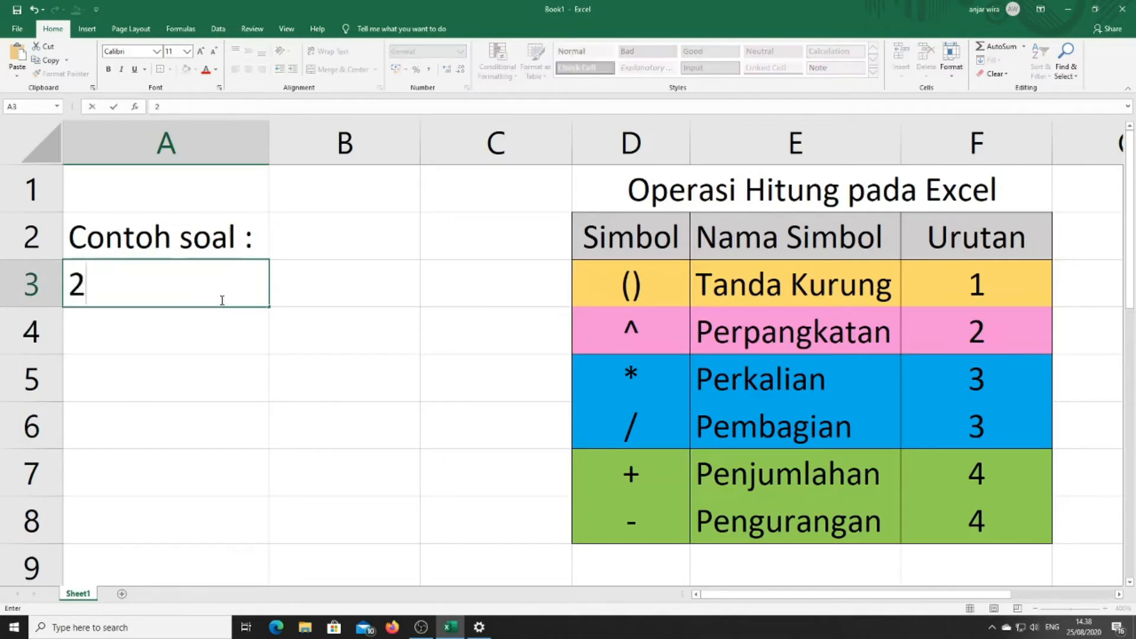
pyautogui.write('+3*4')
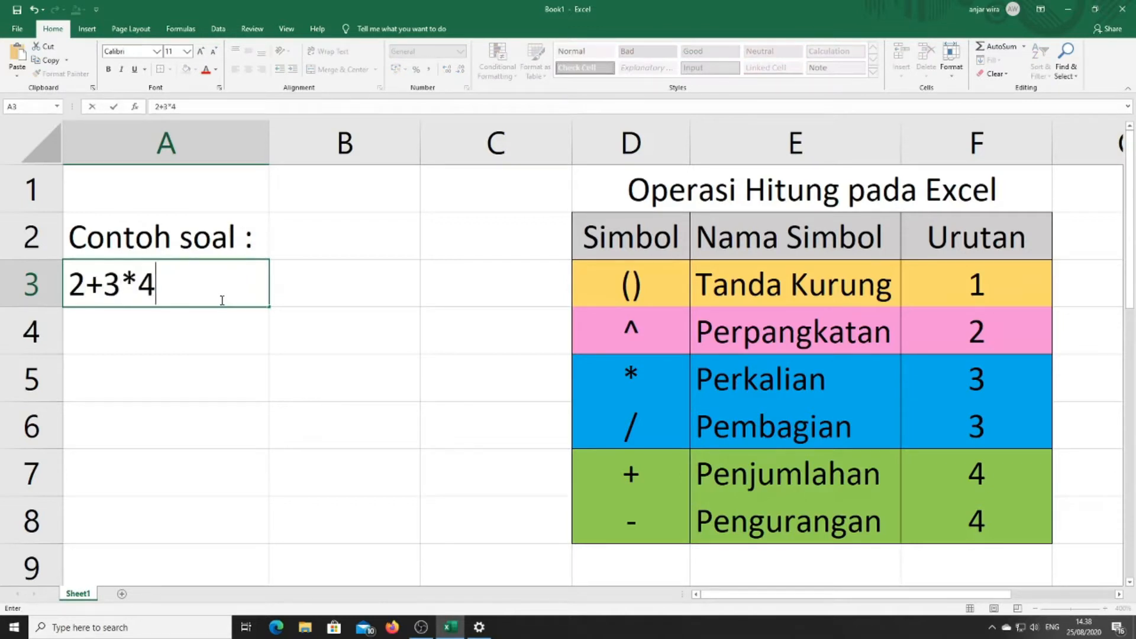
pyautogui.write('=')
# Color the 3*4 part of the expression in A3 red.
pyautogui.moveTo(104, 290); pyautogui.dragTo(127, 288)
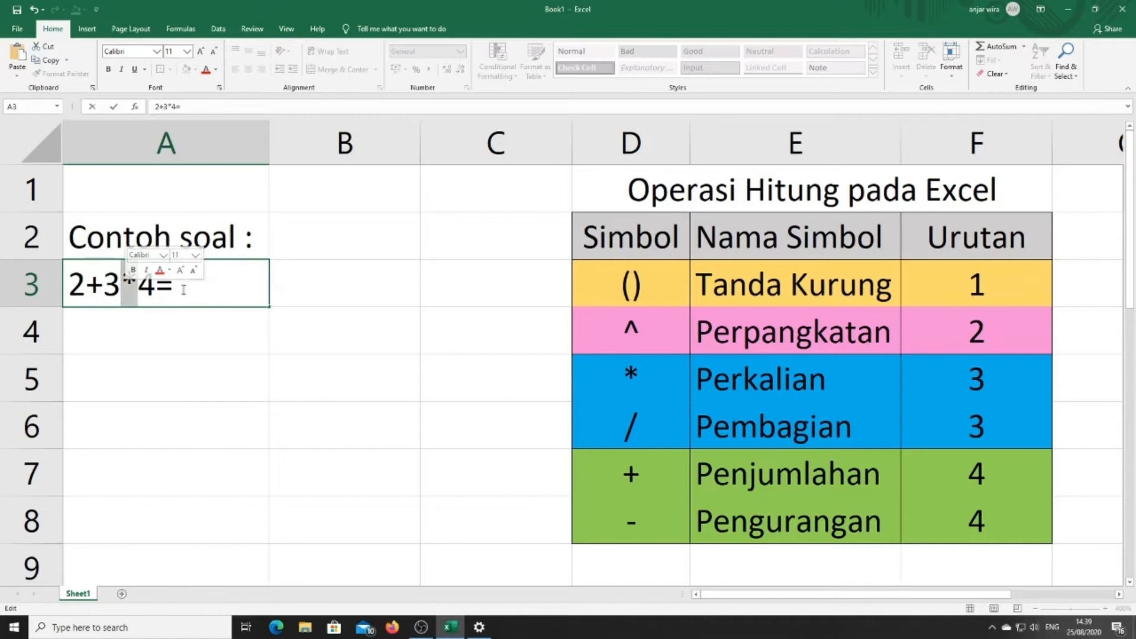
pyautogui.click(139, 292)
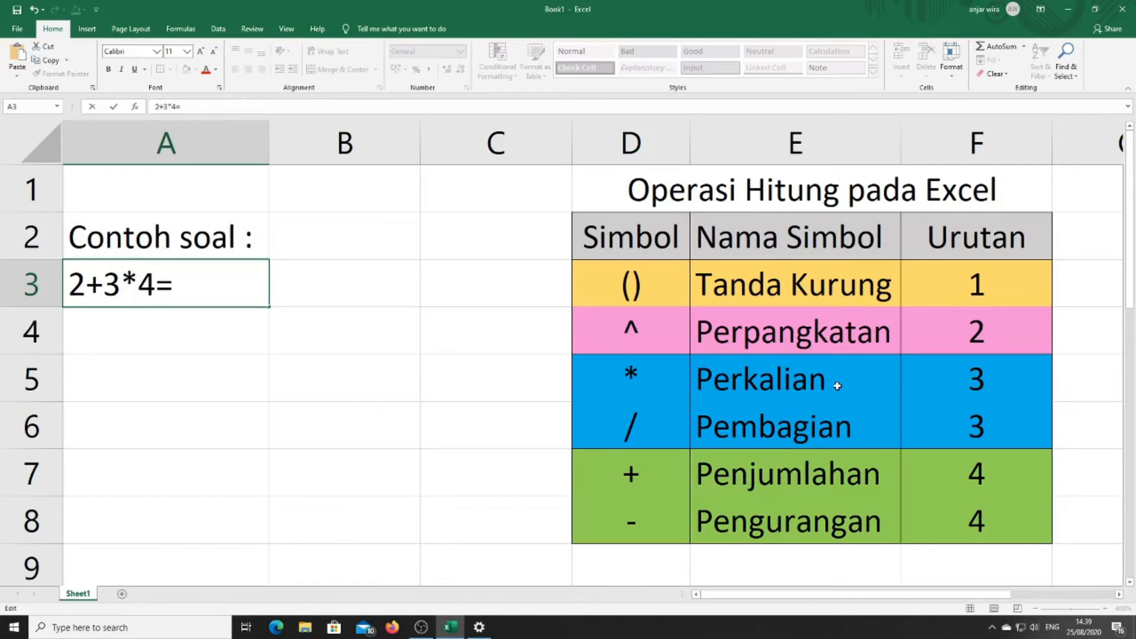
pyautogui.moveTo(133, 280)
pyautogui.mouseDown()
pyautogui.moveTo(121, 281)
pyautogui.moveTo(155, 283)
pyautogui.mouseUp()
pyautogui.click(104, 283)
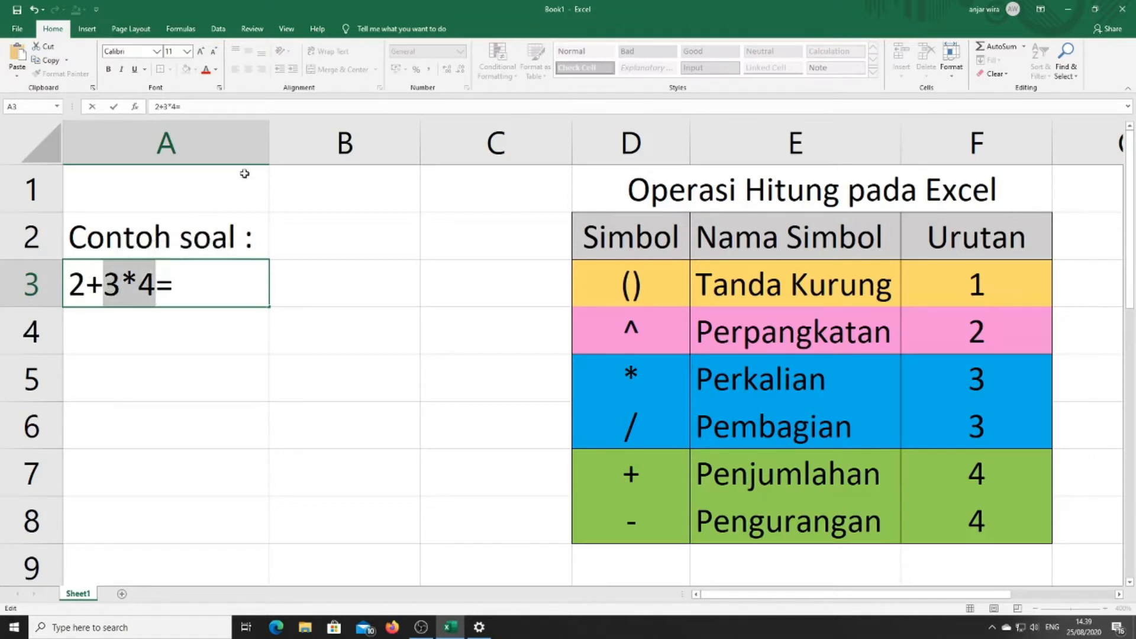
pyautogui.click(205, 72)
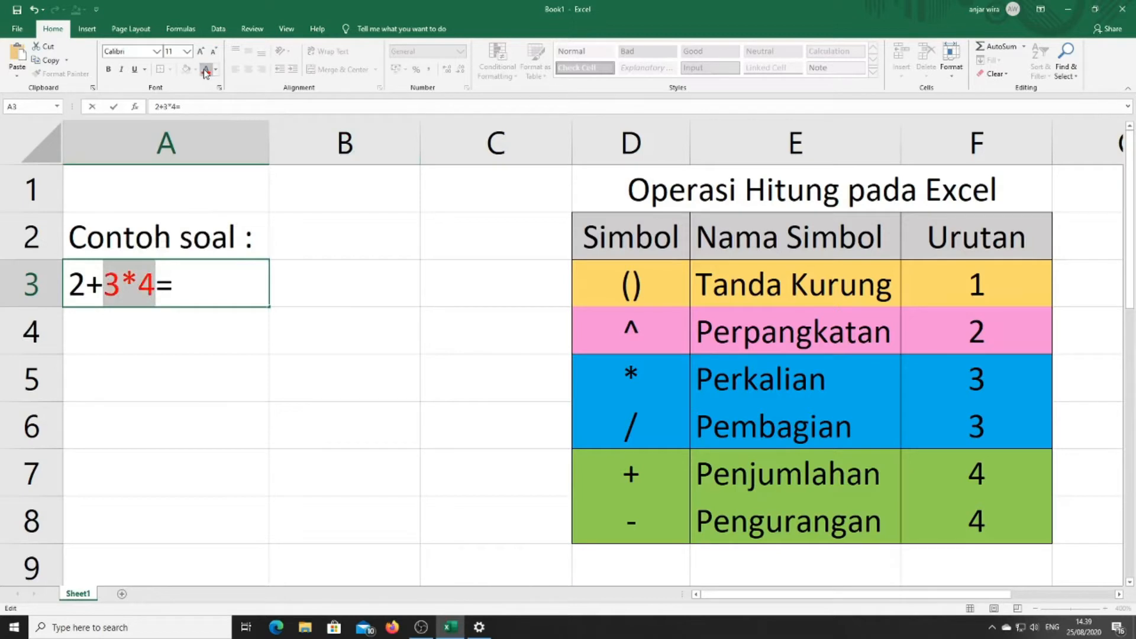
# Complete the example in A3 with 2+12=14 and fit column A's width to its contents.
pyautogui.click(178, 288)
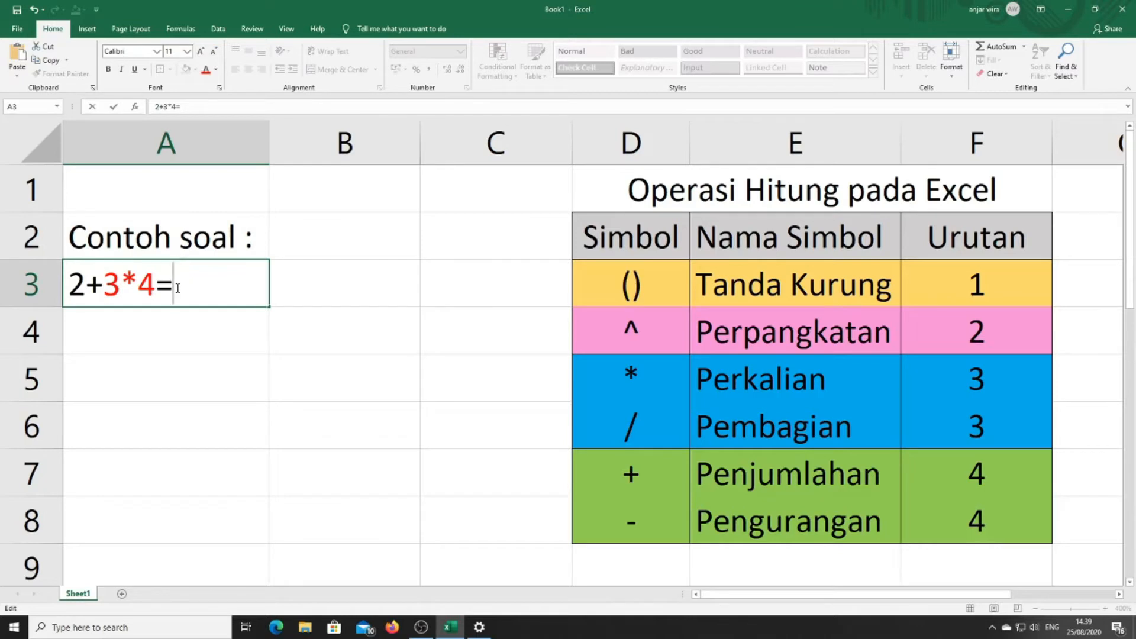
pyautogui.write('2+12')
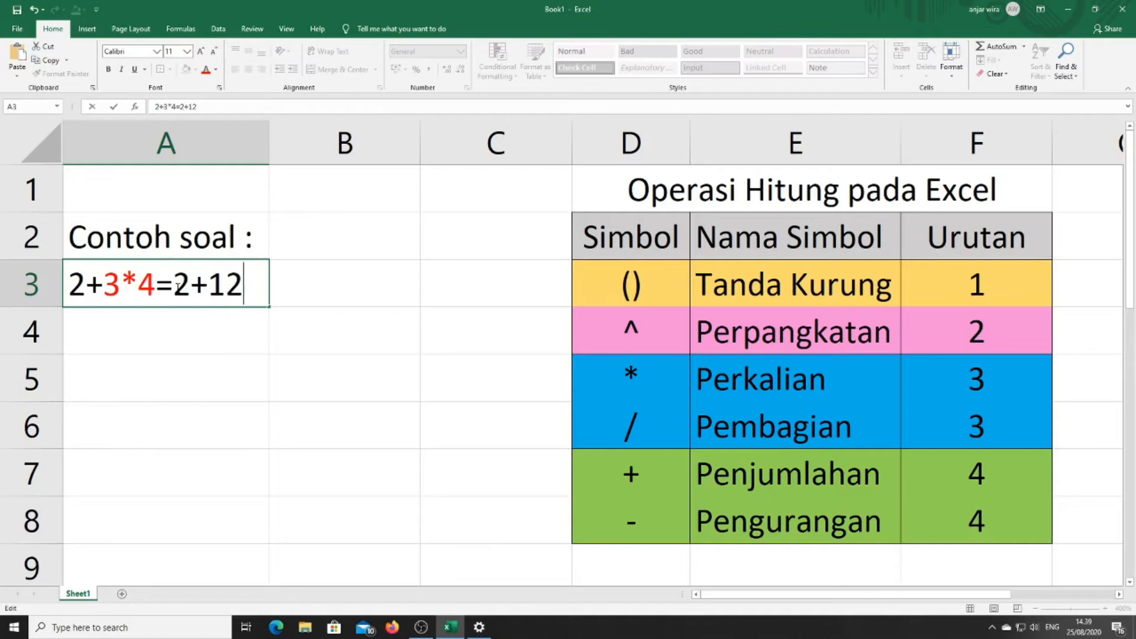
pyautogui.write('=14')
pyautogui.press('Return')
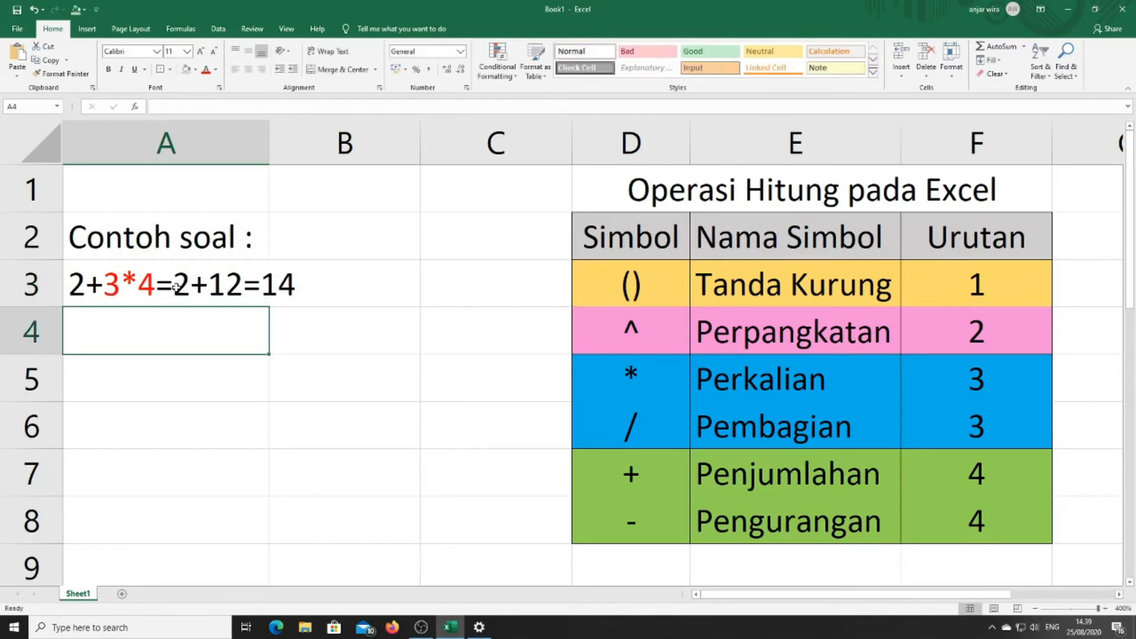
pyautogui.doubleClick(269, 148)
# Examine the multiplication, the plus sign and the final result in the A3 example.
pyautogui.click(286, 289)
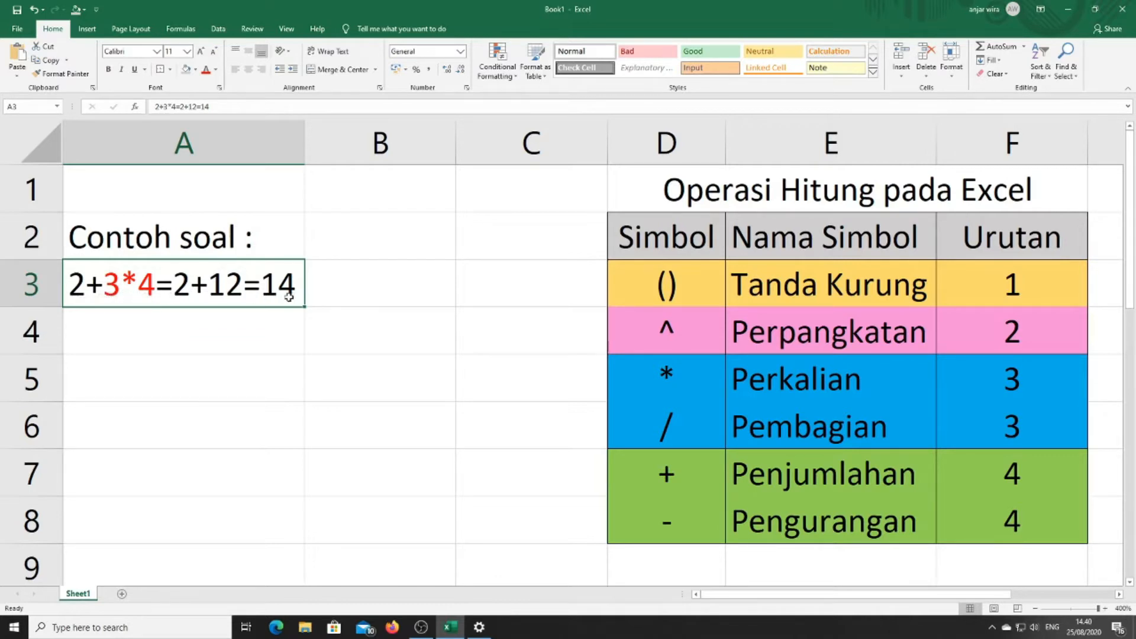
pyautogui.doubleClick(127, 285)
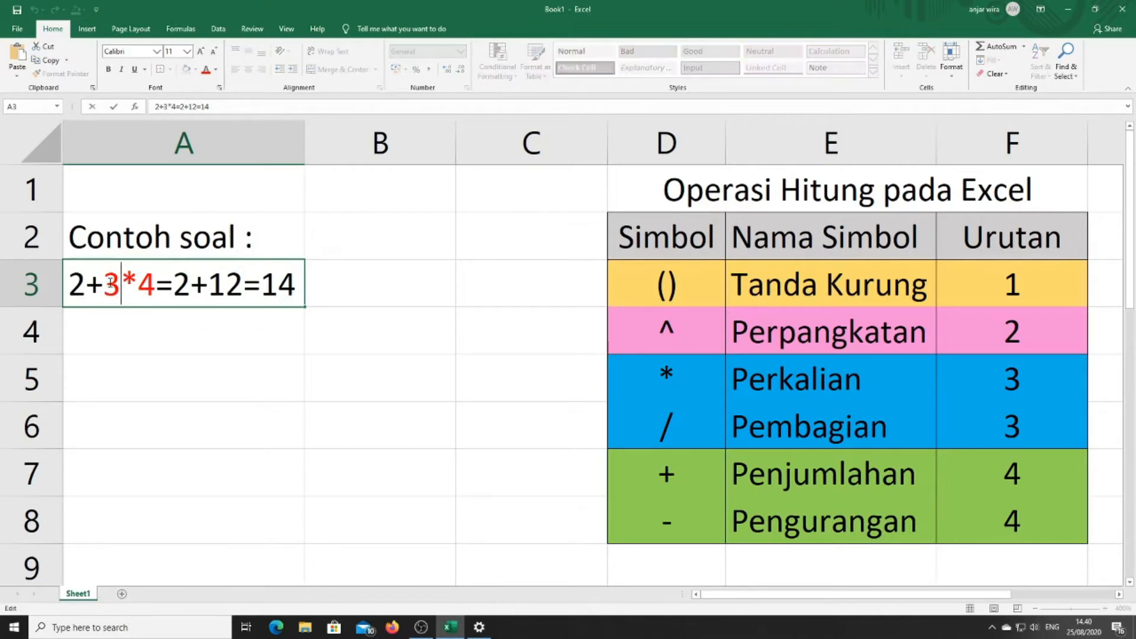
pyautogui.moveTo(104, 285); pyautogui.dragTo(155, 285)
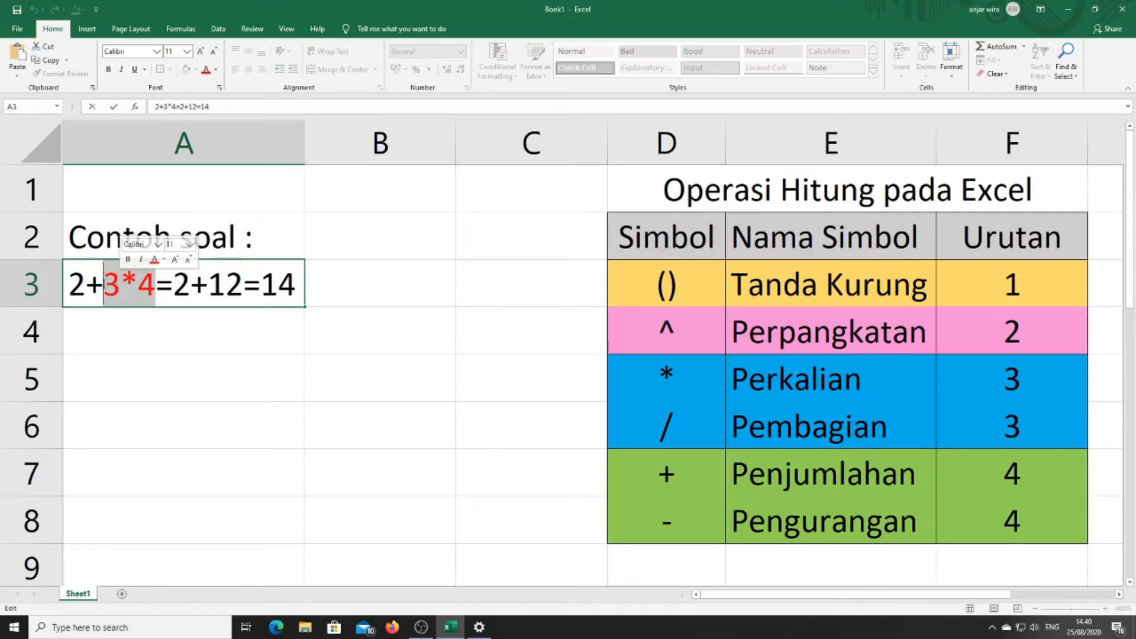
pyautogui.moveTo(103, 284); pyautogui.dragTo(87, 283)
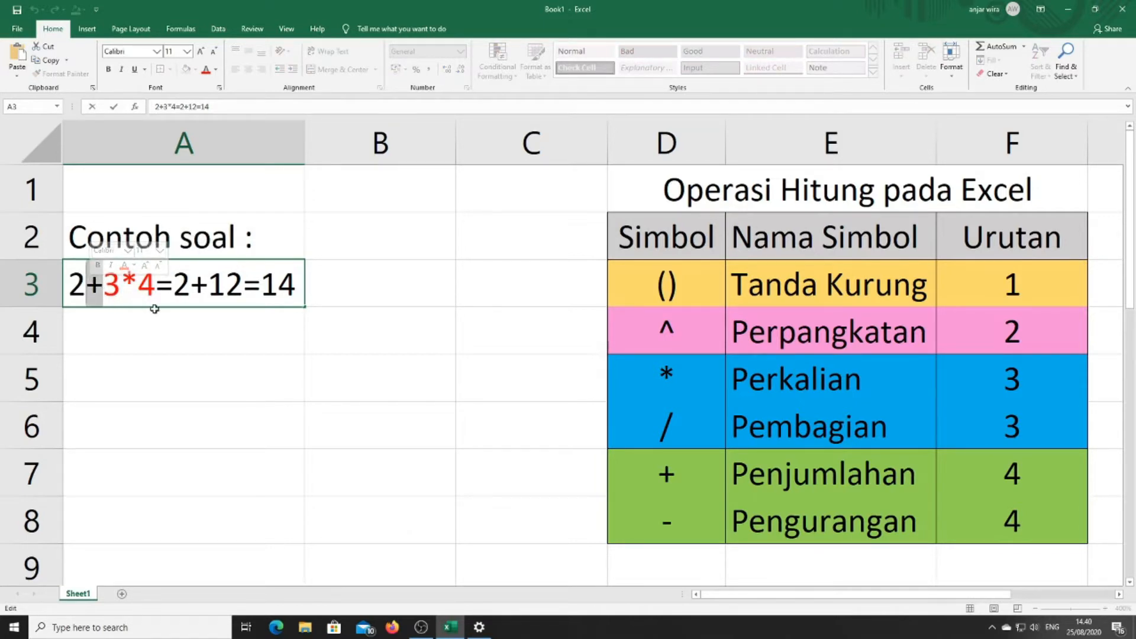
pyautogui.click(219, 285)
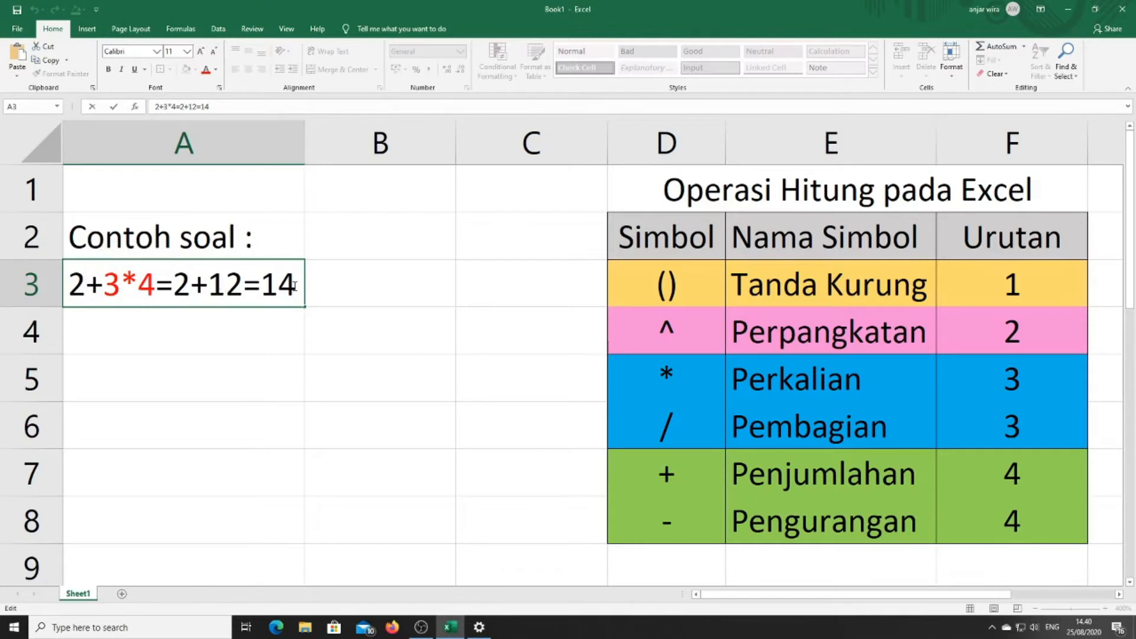
pyautogui.moveTo(297, 285); pyautogui.dragTo(264, 285)
pyautogui.click(337, 286)
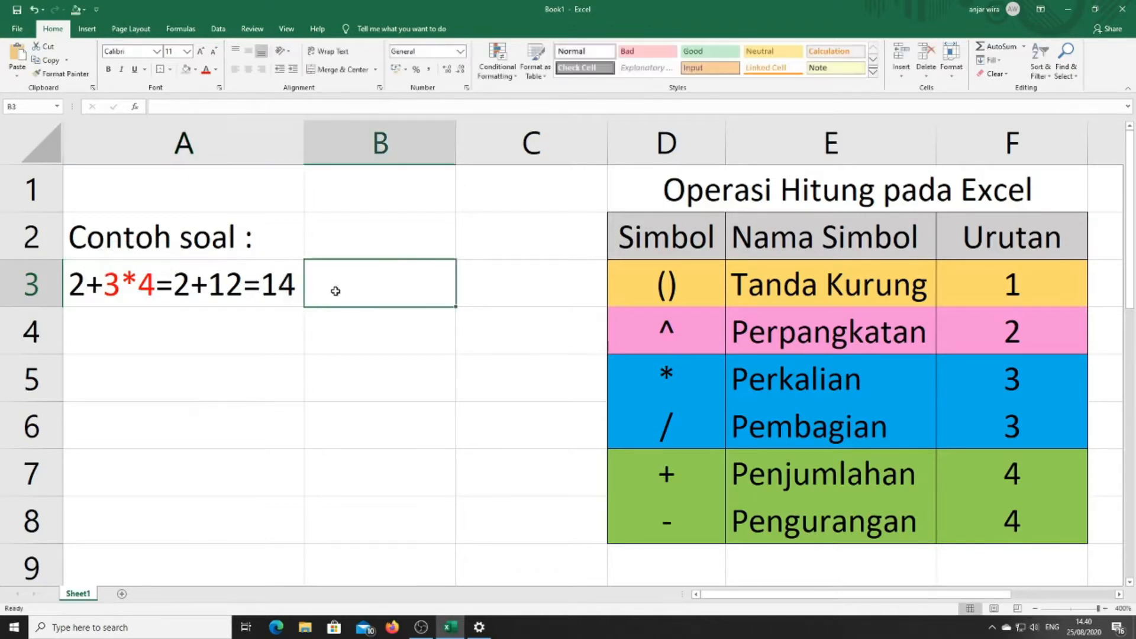
# Calculate the first example in cell A4 with the formula =2+3*4 and check the entered formula.
pyautogui.click(144, 330)
pyautogui.write('=')
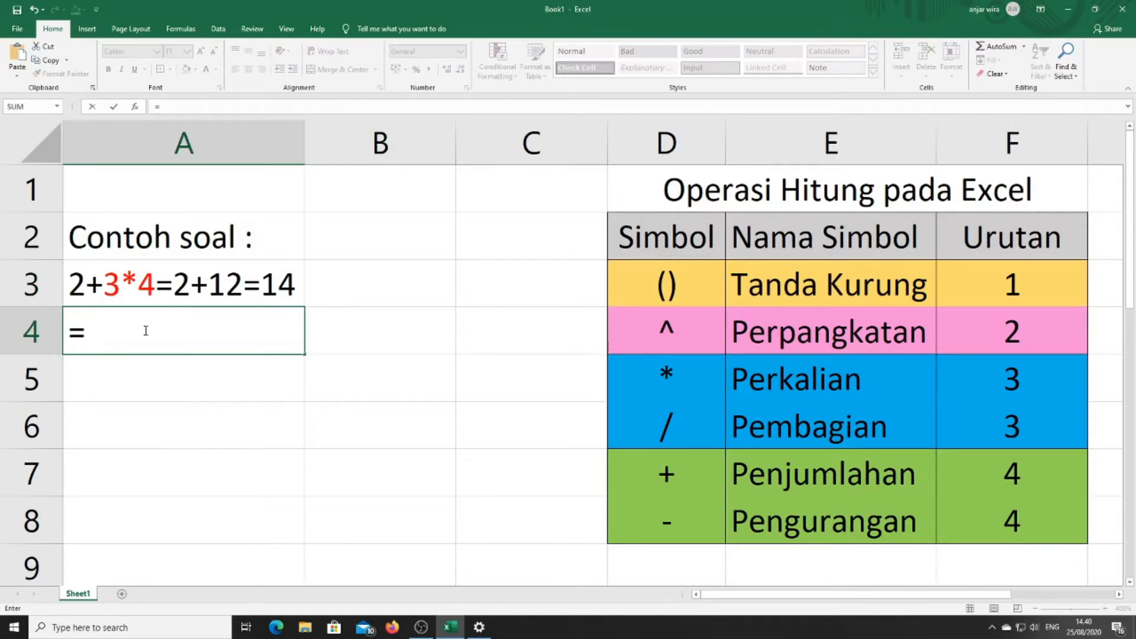
pyautogui.write('2+3')
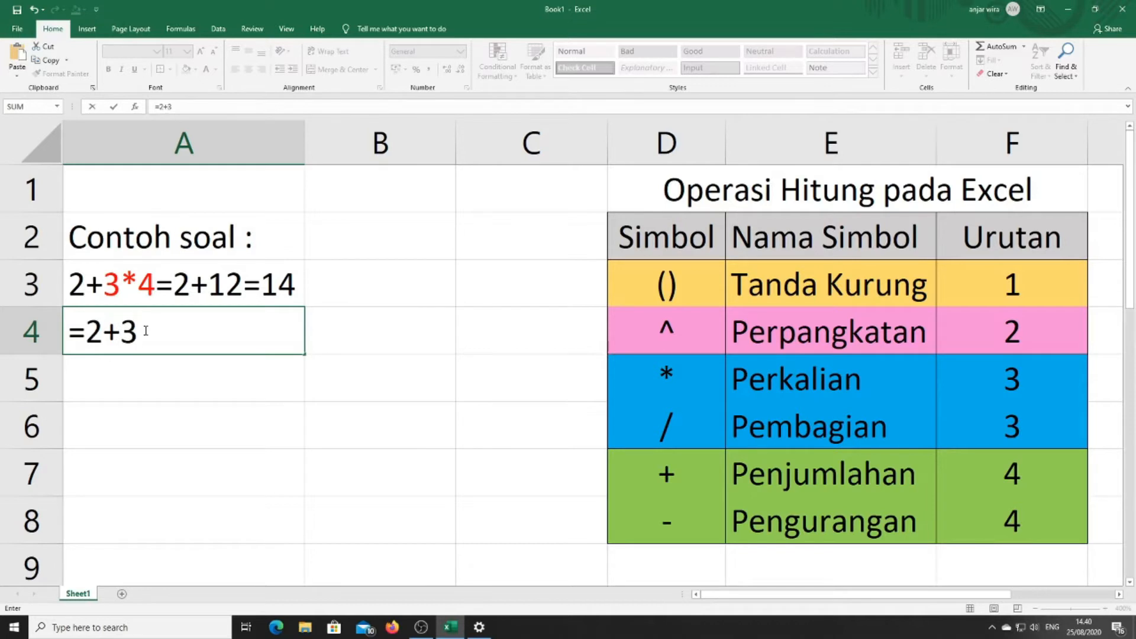
pyautogui.write('*4')
pyautogui.press('Return')
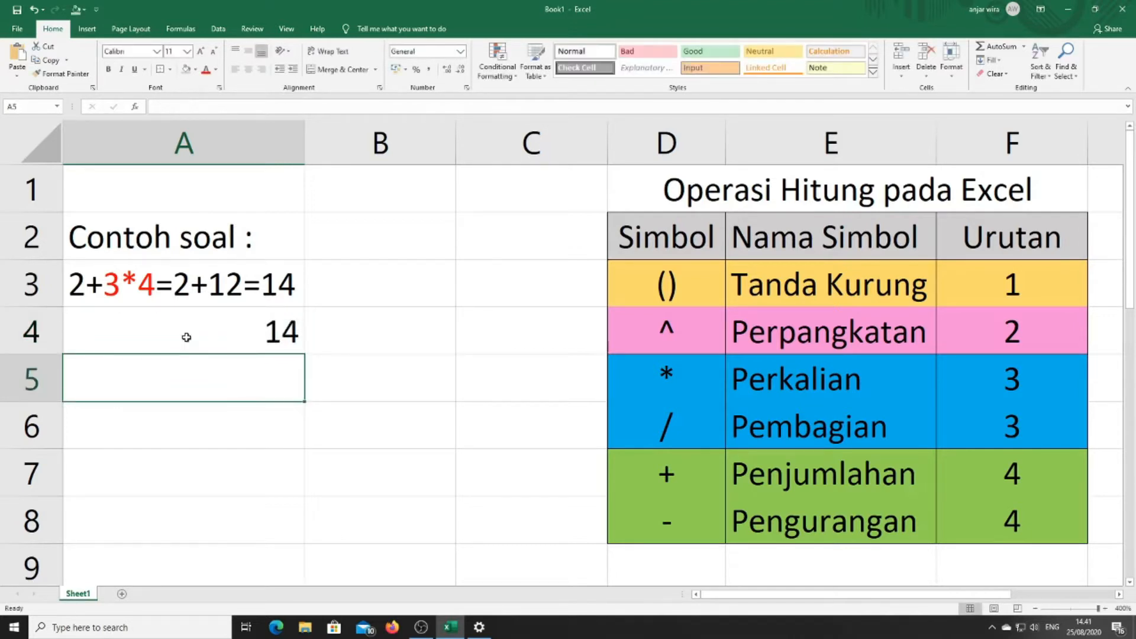
pyautogui.click(240, 337)
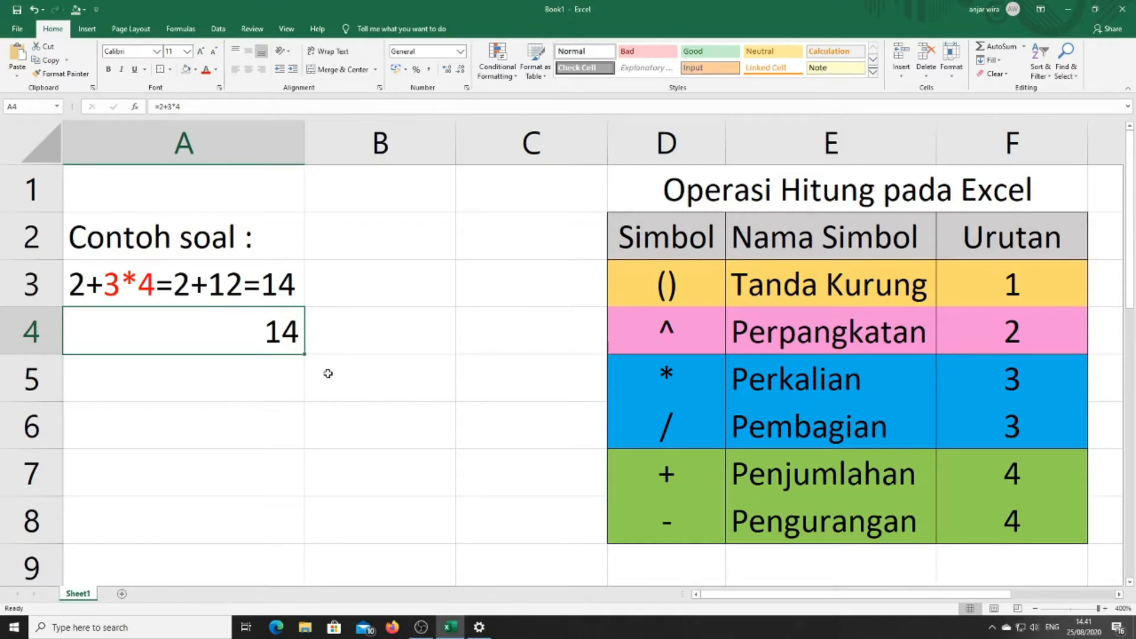
# Write the second example expression 3^2+(2*2)= as text in cell A5.
pyautogui.click(213, 379)
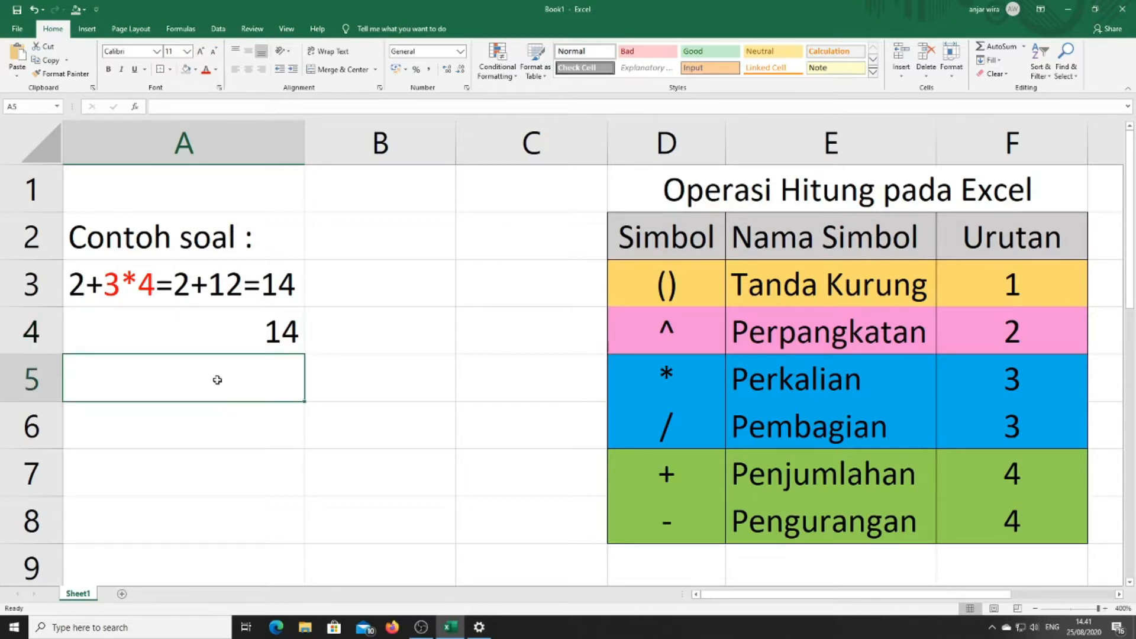
pyautogui.write('3')
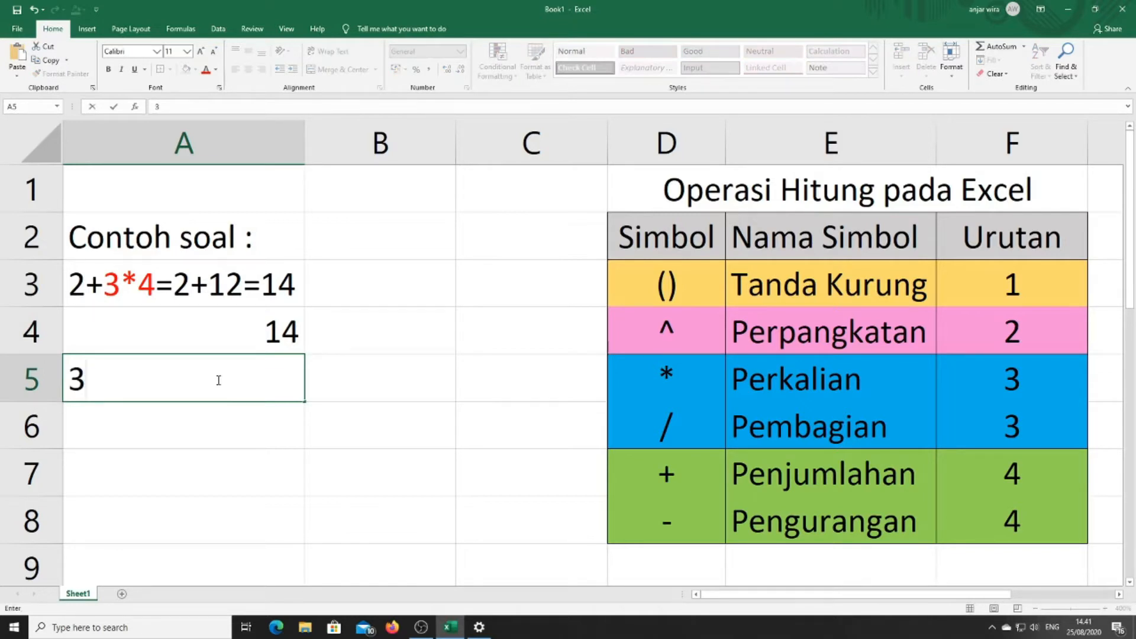
pyautogui.write('^2+2')
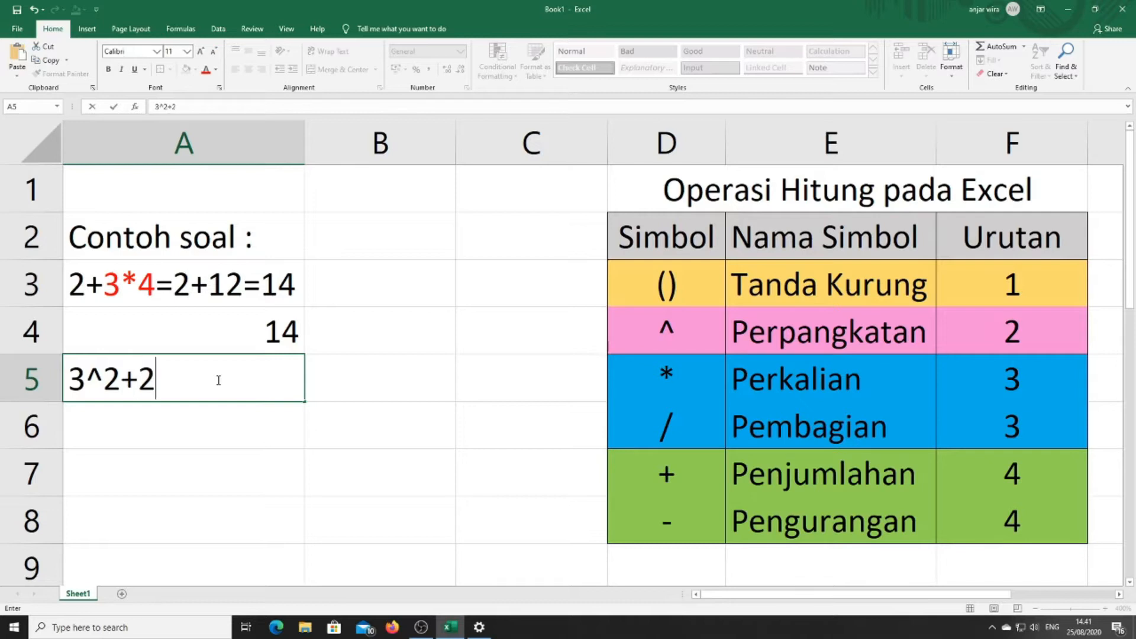
pyautogui.press('BackSpace')
pyautogui.write('(2*2')
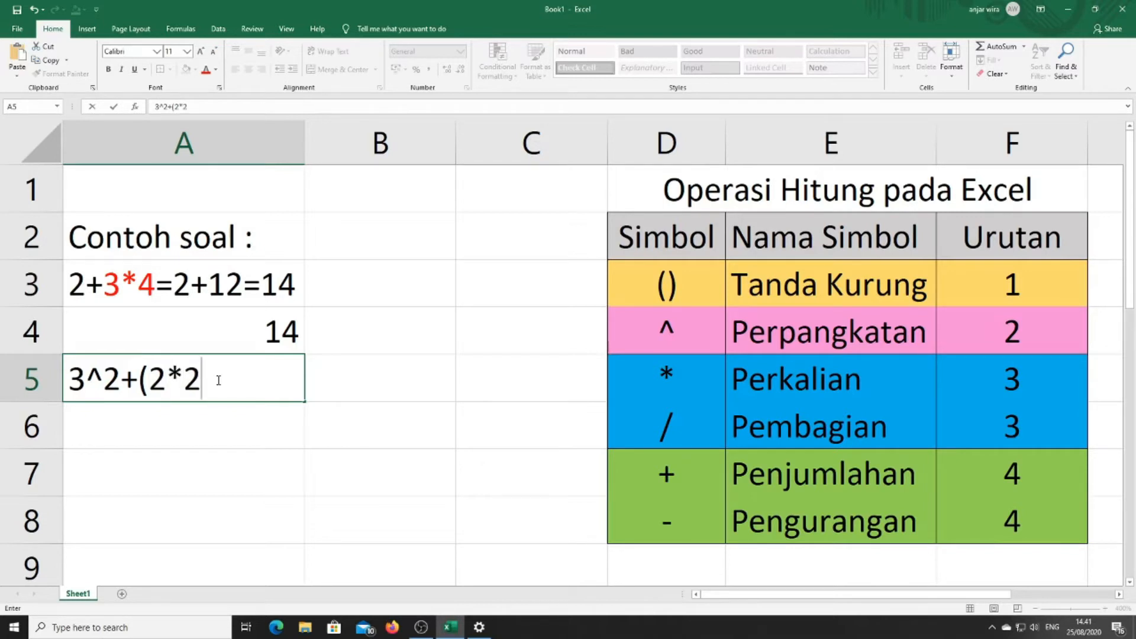
pyautogui.write(')=')
# Colour the multiplication 2*2 inside the brackets of the A5 example red.
pyautogui.moveTo(102, 374); pyautogui.dragTo(86, 374)
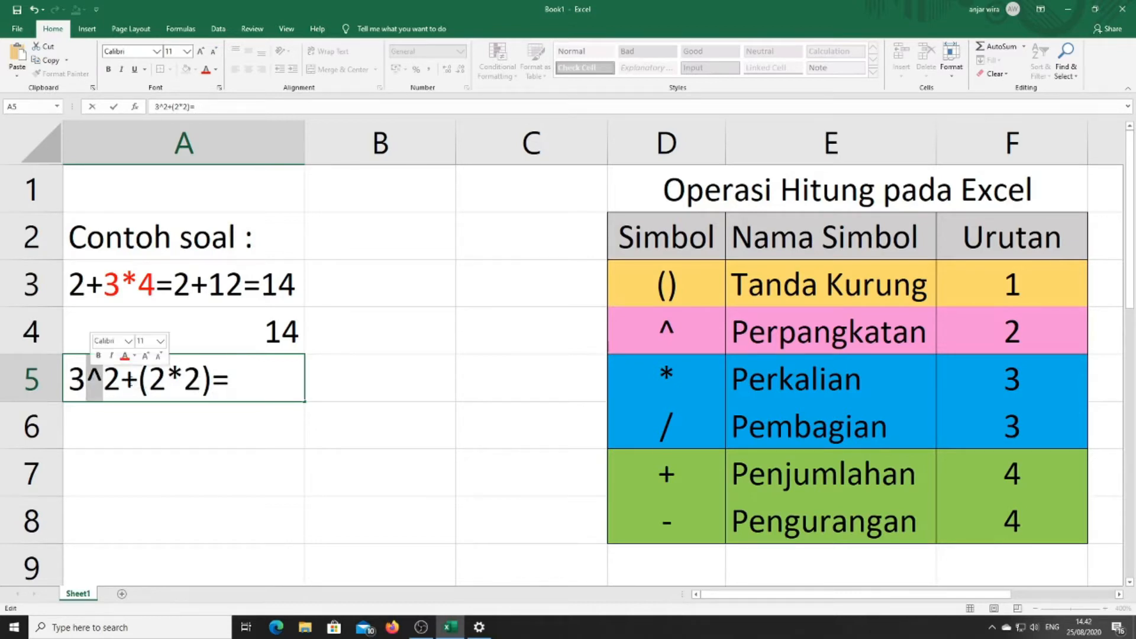
pyautogui.moveTo(183, 377); pyautogui.dragTo(139, 378)
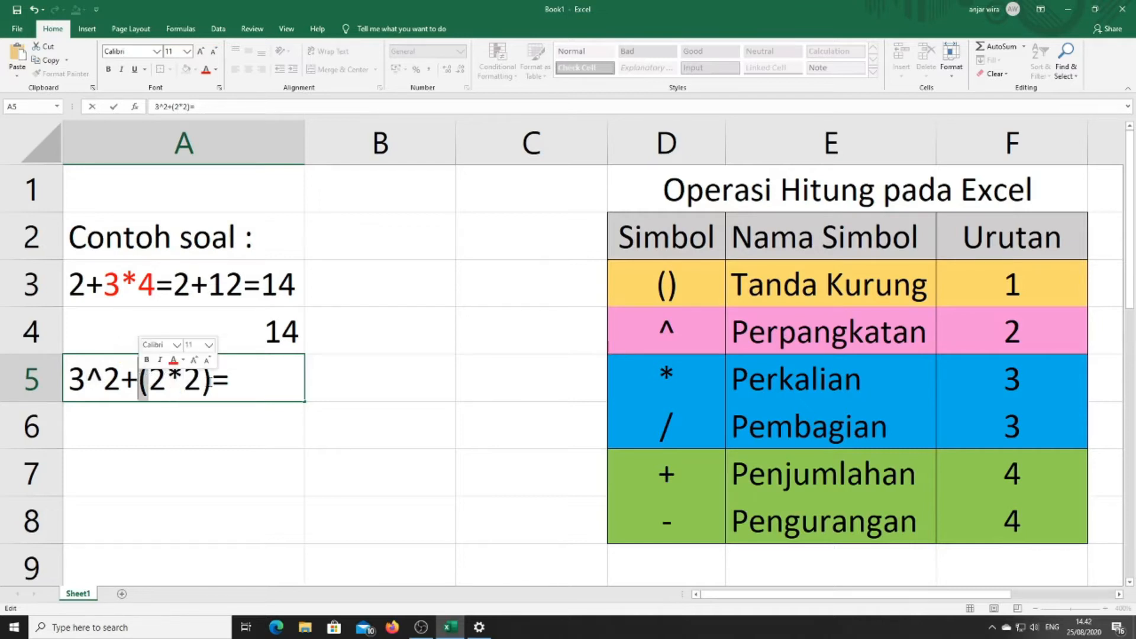
pyautogui.moveTo(210, 383); pyautogui.dragTo(203, 382)
pyautogui.click(243, 384)
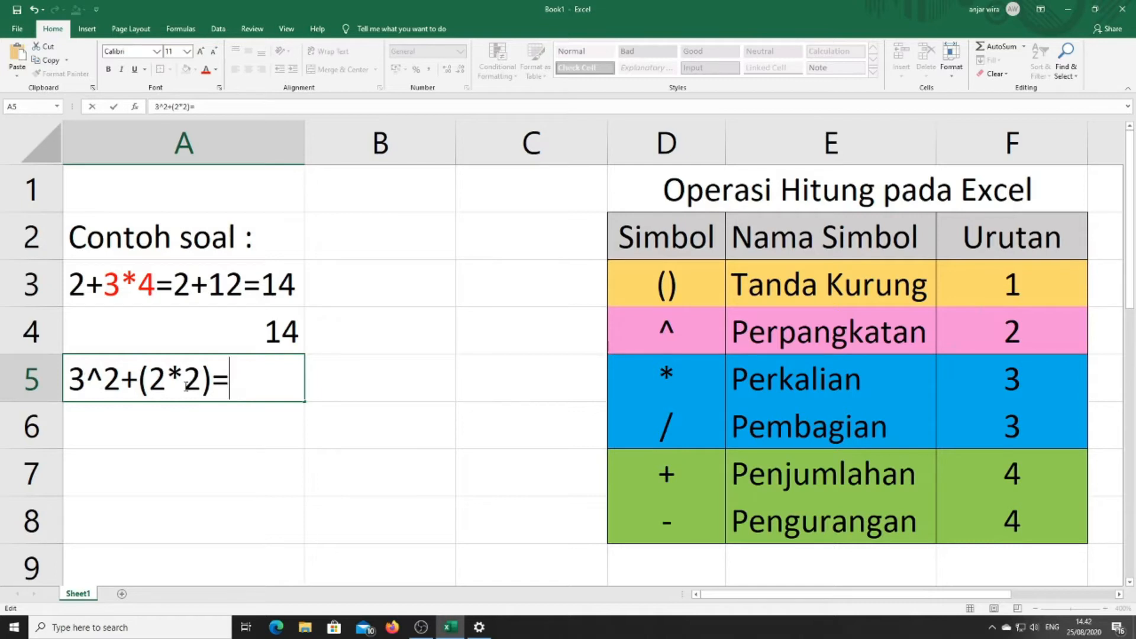
pyautogui.moveTo(201, 379); pyautogui.dragTo(148, 378)
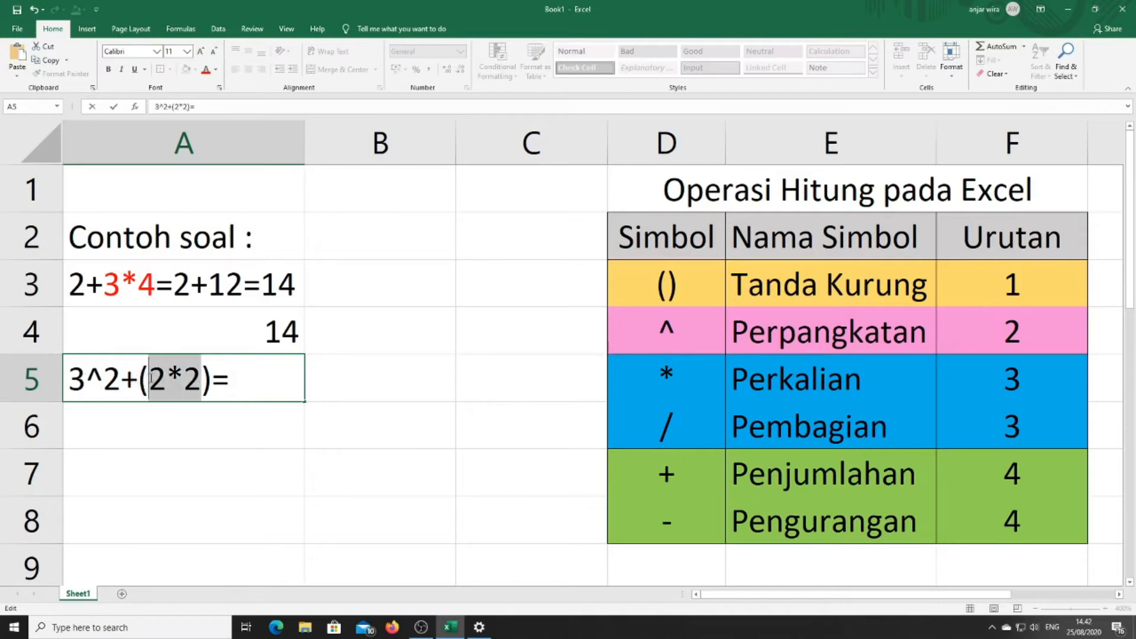
pyautogui.click(207, 70)
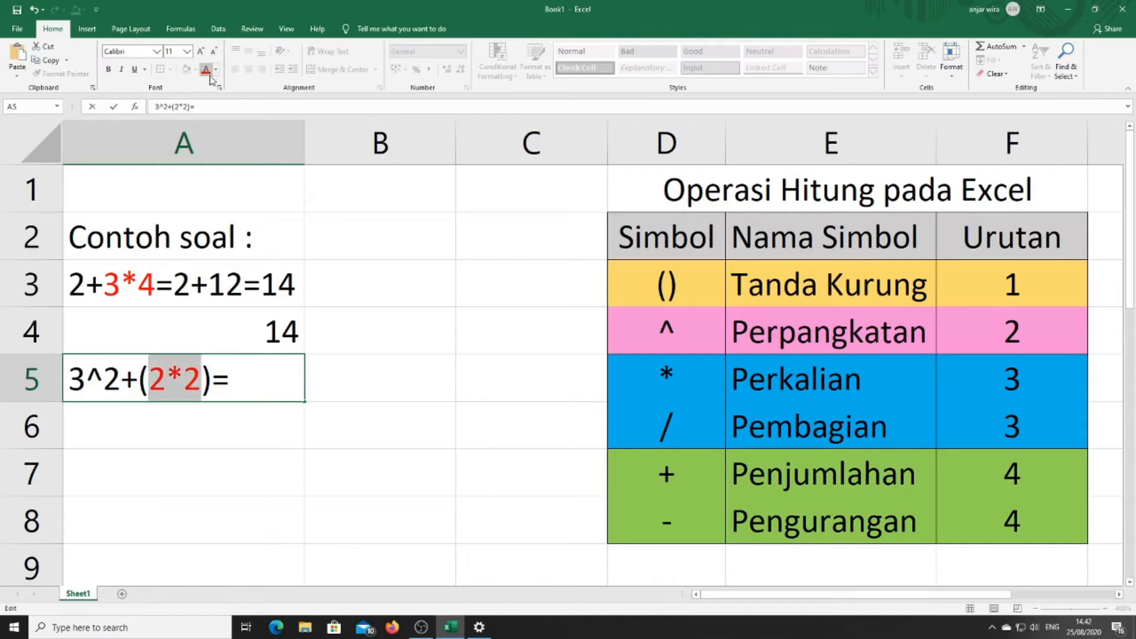
pyautogui.click(235, 382)
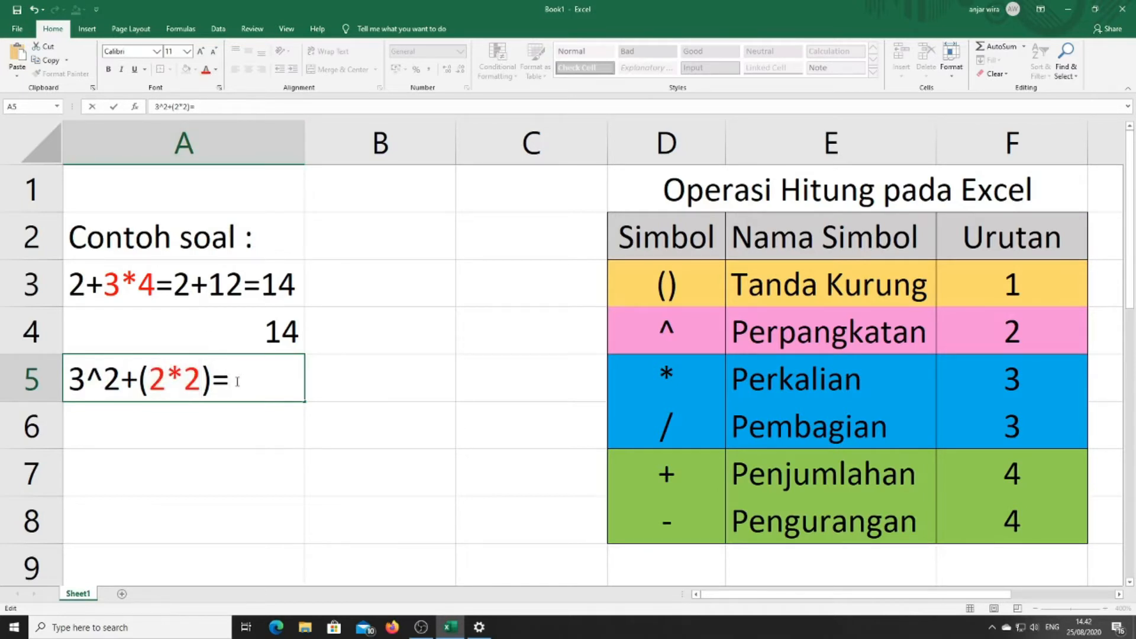
# Continue the A5 example after the equals sign with the simplified stage 3^2+4=.
pyautogui.write('3^2+')
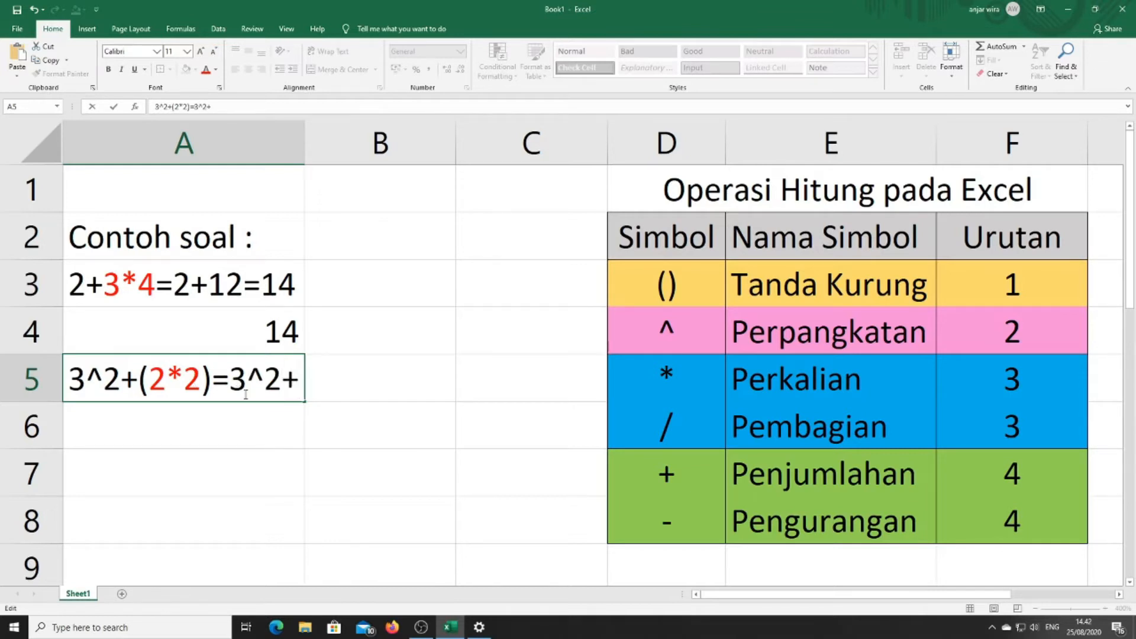
pyautogui.write('4')
pyautogui.moveTo(264, 378); pyautogui.dragTo(249, 379)
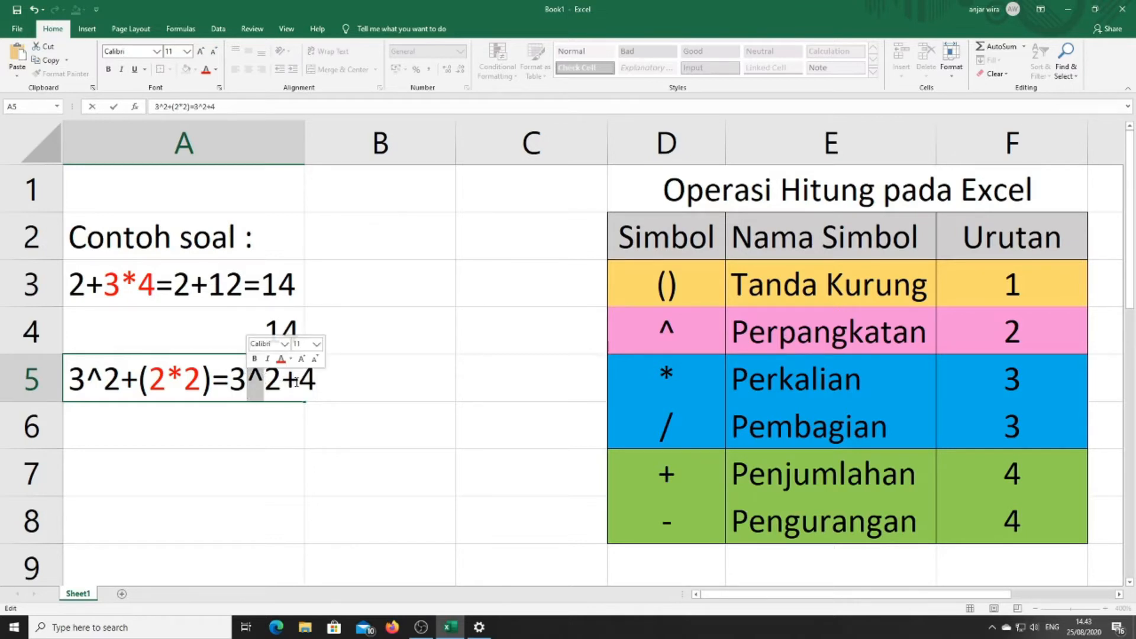
pyautogui.moveTo(298, 382); pyautogui.dragTo(284, 381)
pyautogui.click(319, 381)
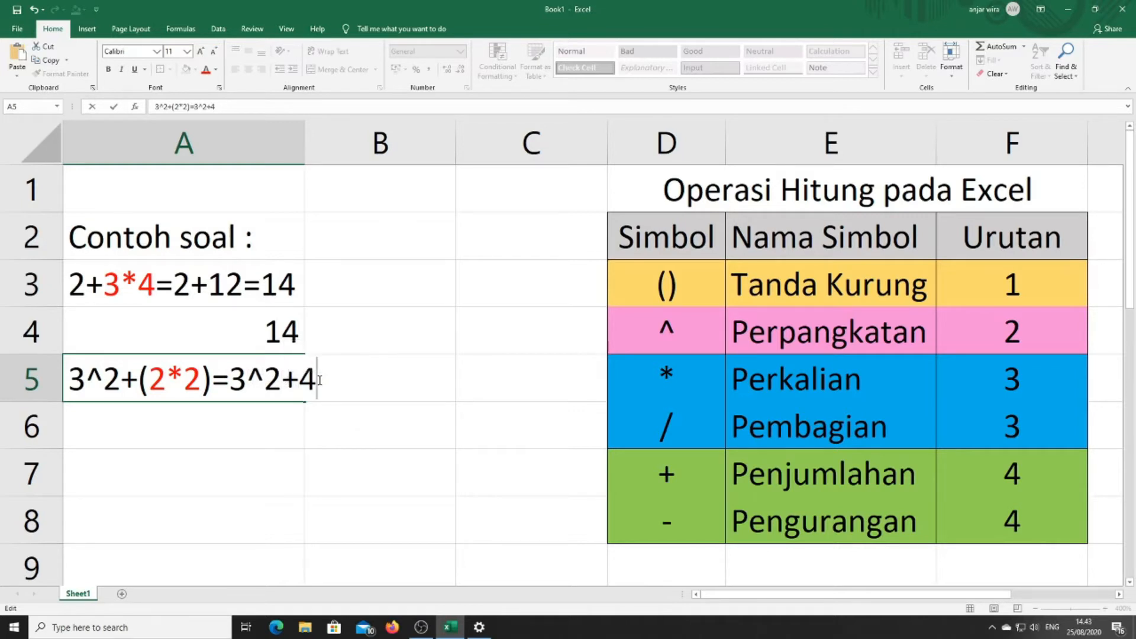
pyautogui.write('=')
# Colour the second 3^2 in the A5 example red and complete the example with 9+4=13.
pyautogui.moveTo(264, 378); pyautogui.dragTo(229, 381)
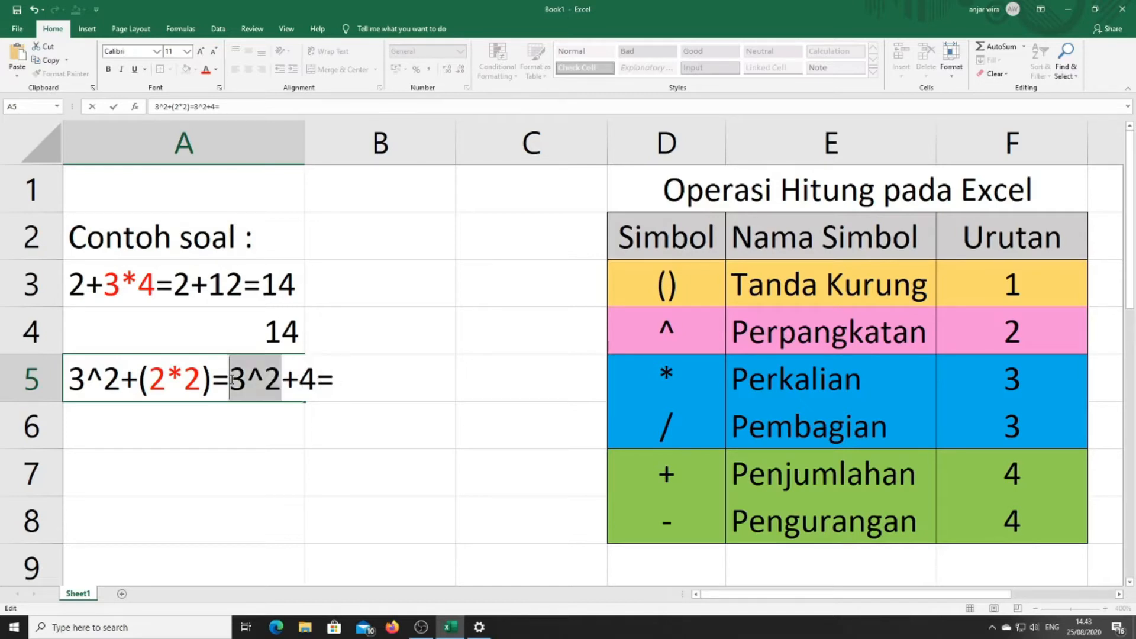
pyautogui.click(205, 69)
pyautogui.click(333, 382)
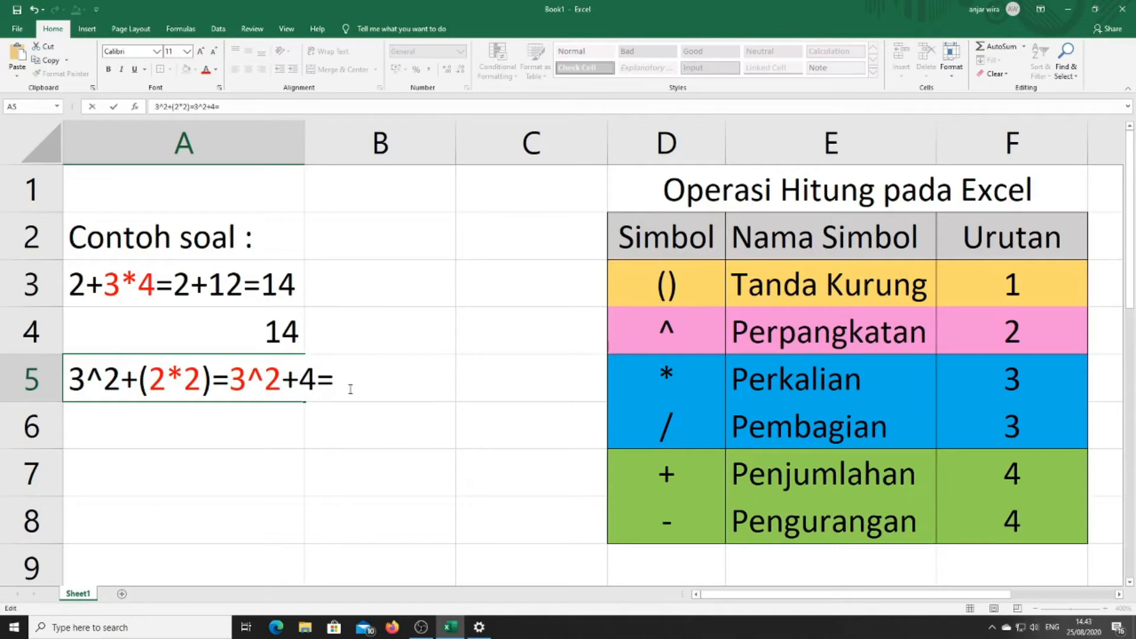
pyautogui.write('9+4=13')
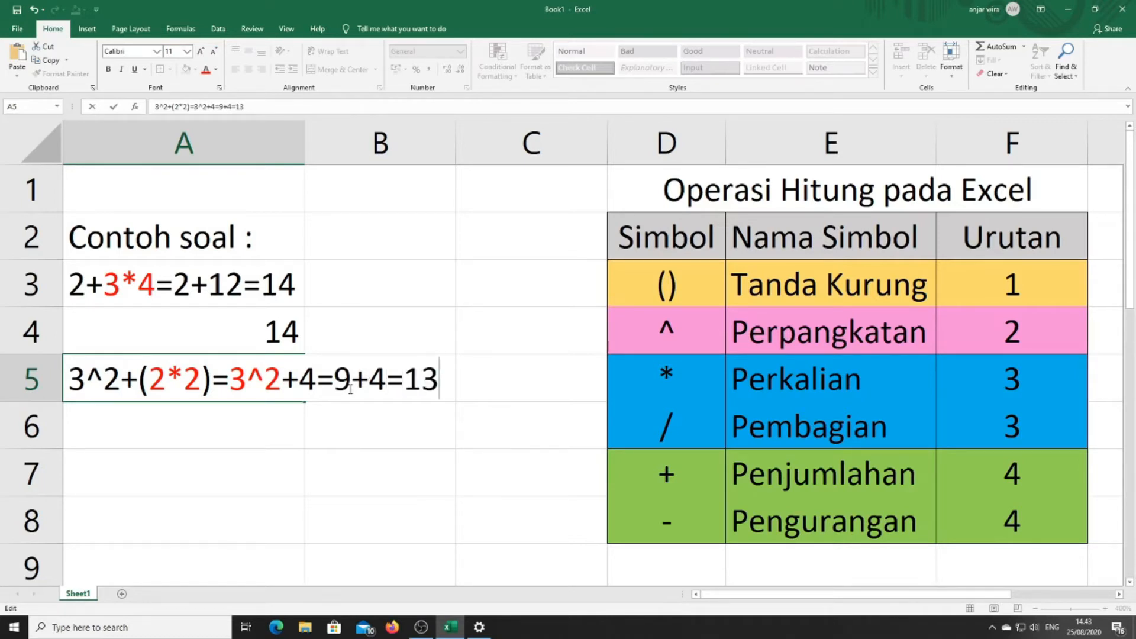
pyautogui.press('Return')
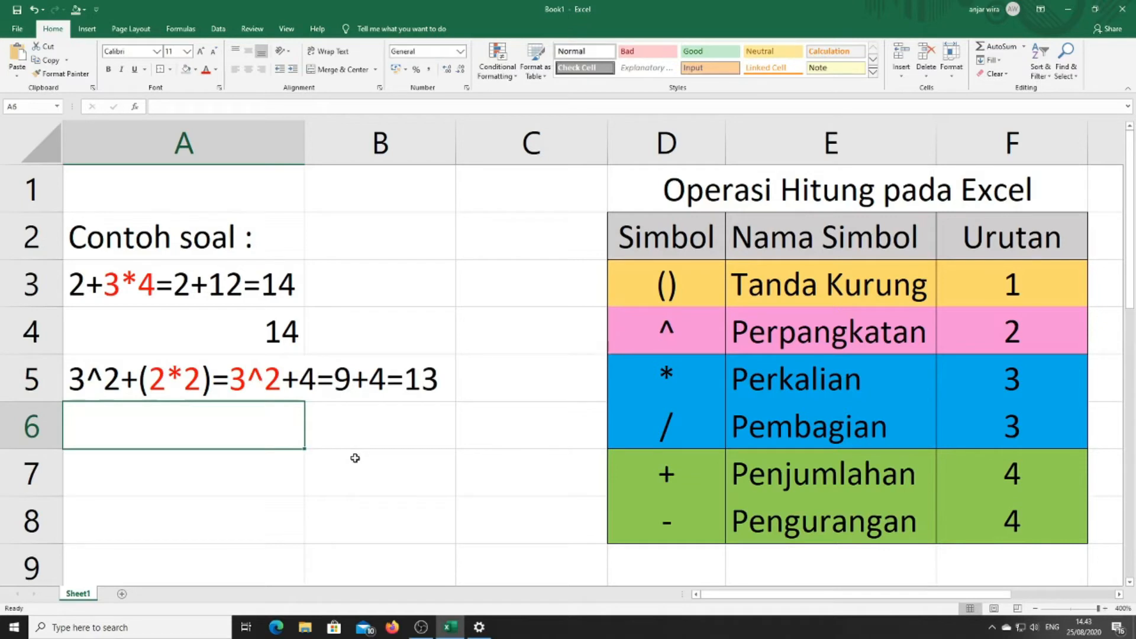
# Calculate the second example in cell A6 with the formula =3^2+(2*2).
pyautogui.write('=')
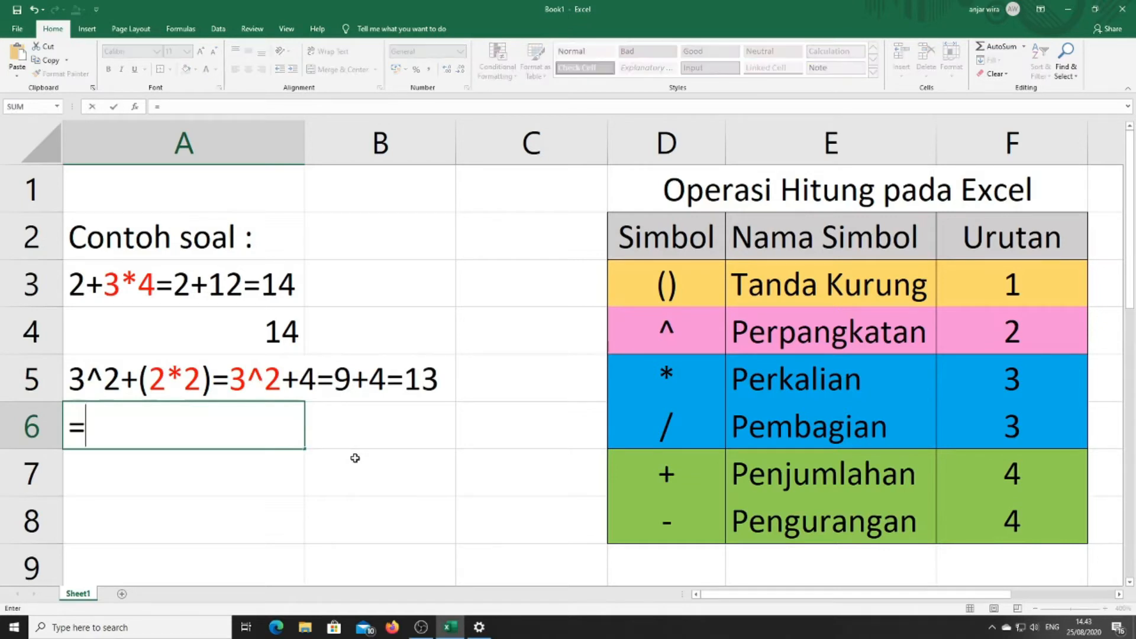
pyautogui.write('3^')
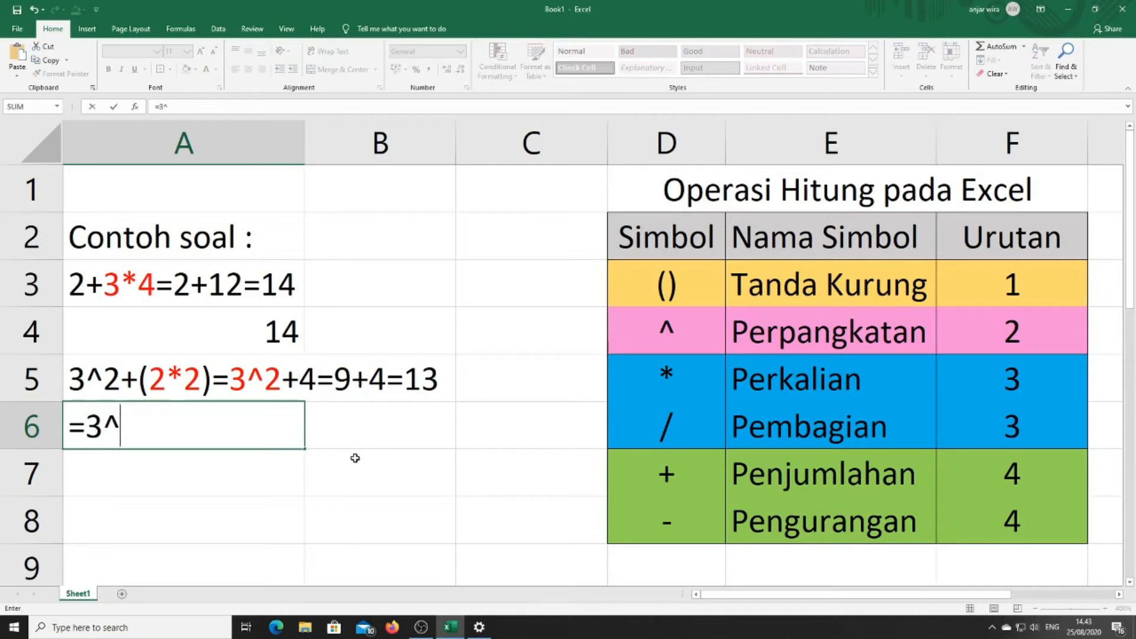
pyautogui.write('2+(')
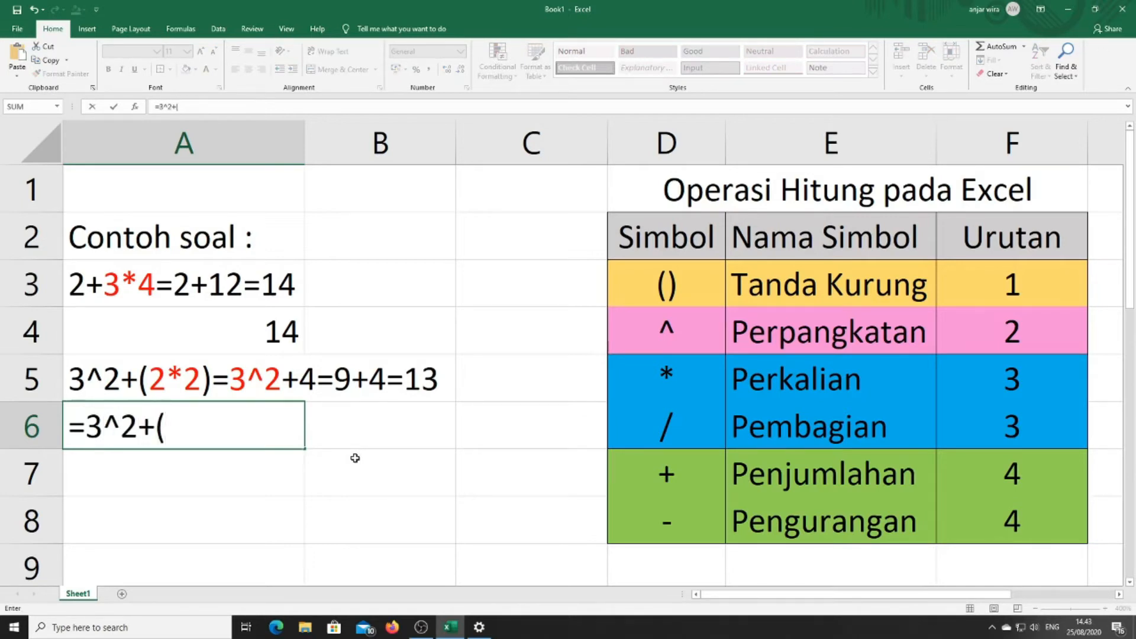
pyautogui.write('2*2)')
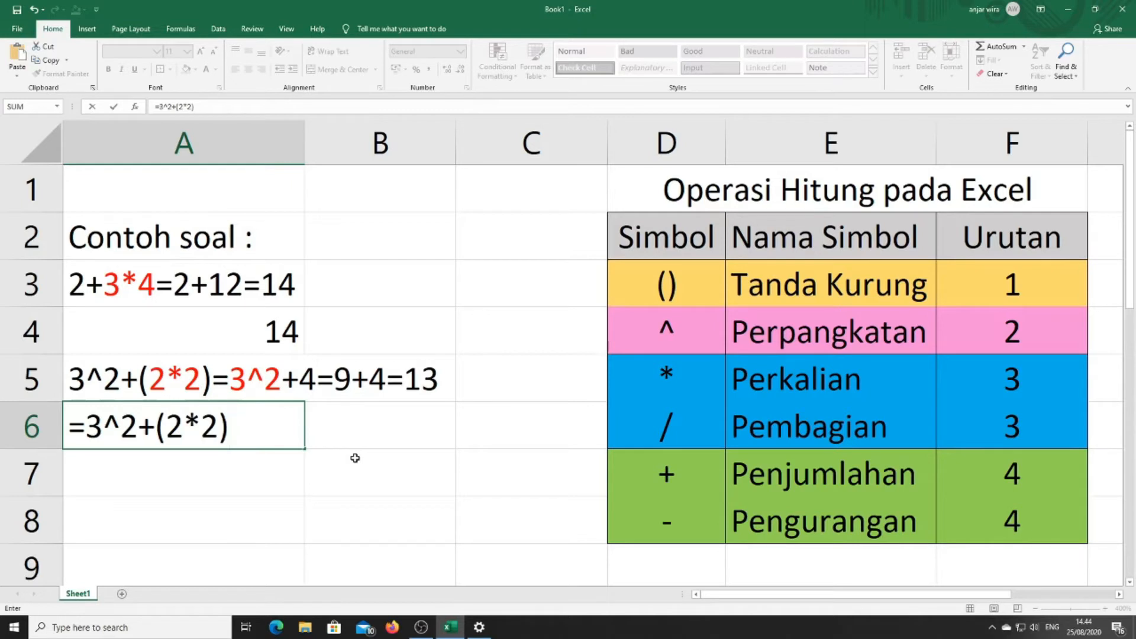
pyautogui.press('Return')
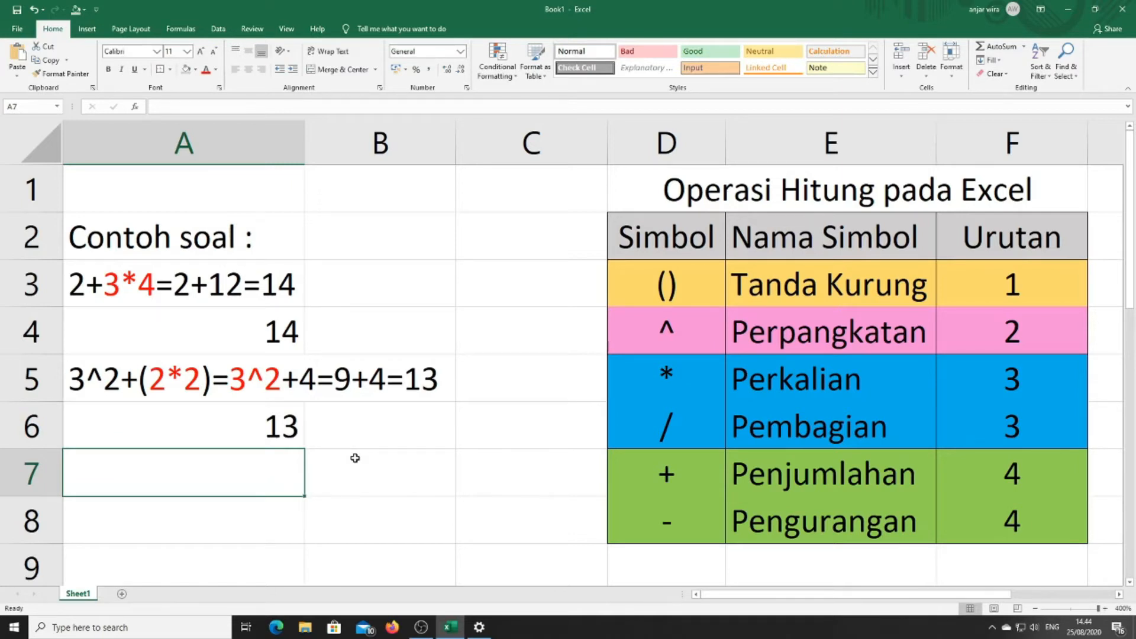
# Write the third example expression 2+3^2-3+(2*2)= as text in cell A7.
pyautogui.write('2+3')
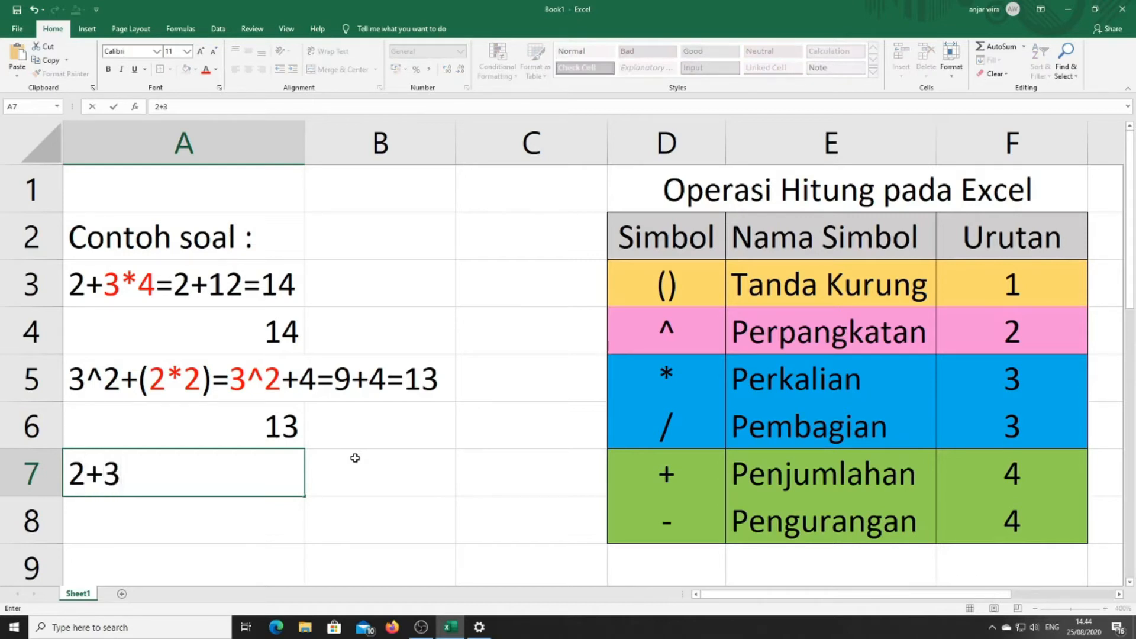
pyautogui.write('^2-3')
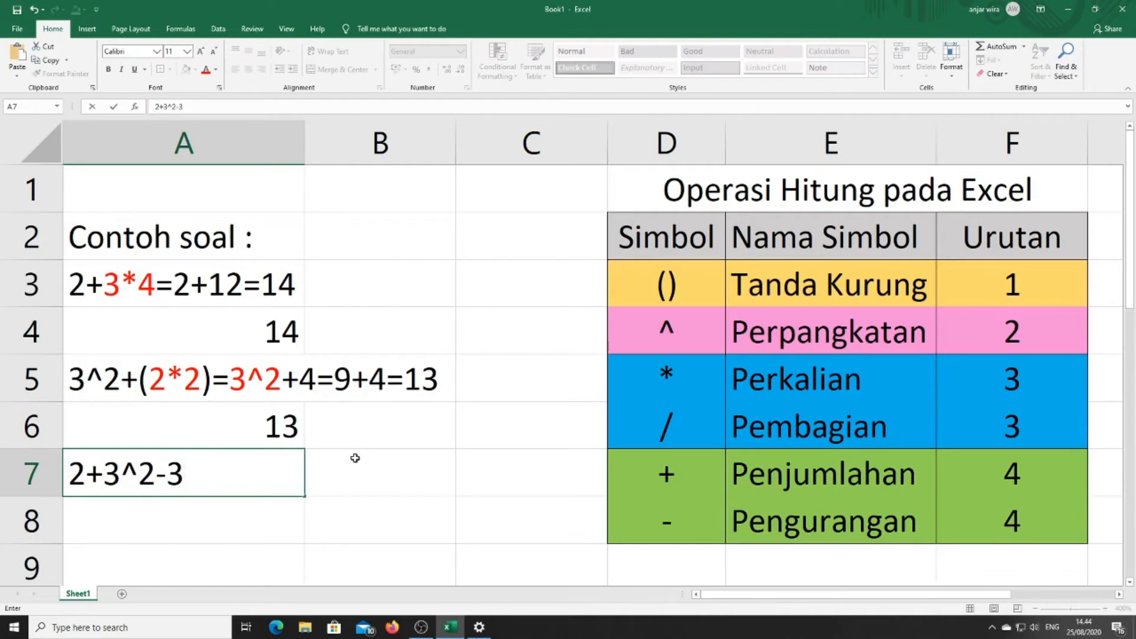
pyautogui.write('+(2')
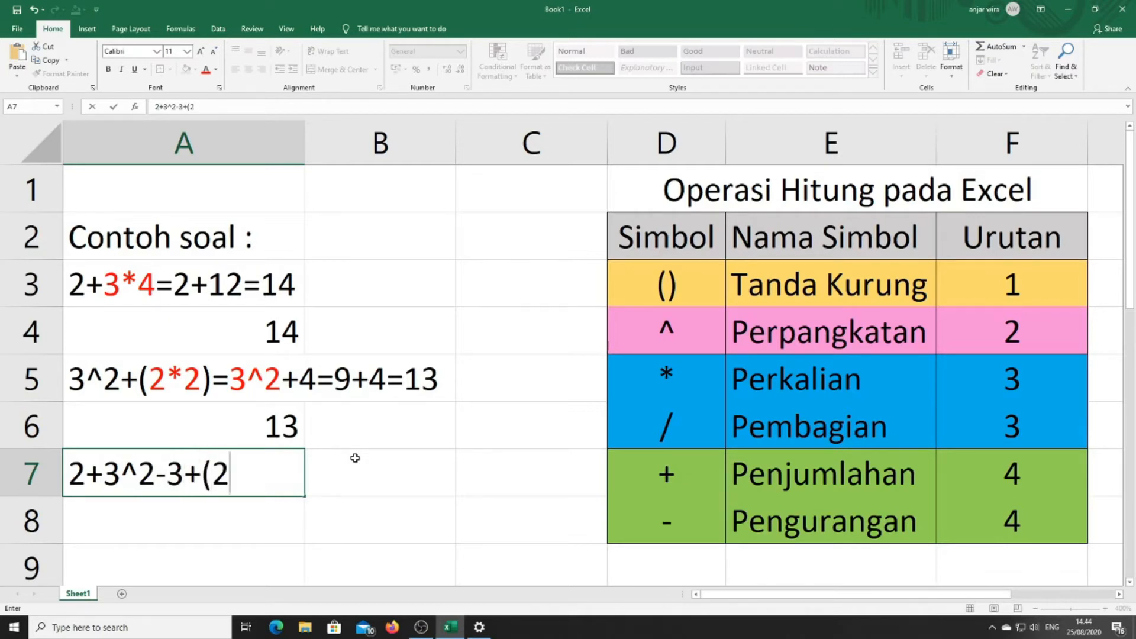
pyautogui.write('*2)')
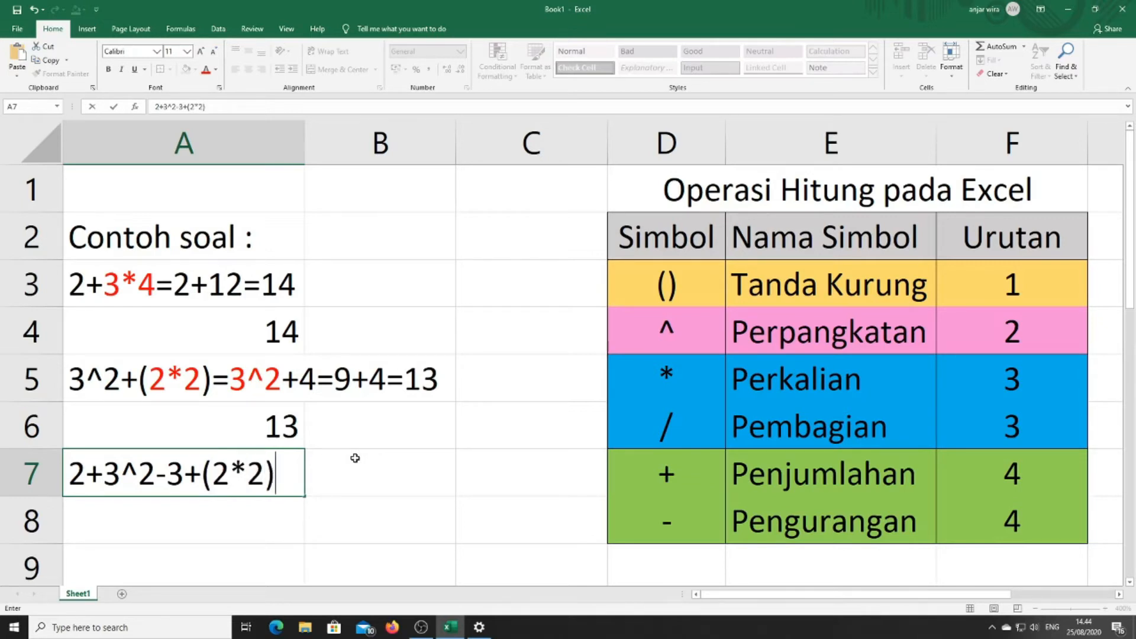
pyautogui.write('=')
# Colour the multiplication 2*2 inside the brackets of the A7 example red.
pyautogui.moveTo(106, 476); pyautogui.dragTo(231, 475)
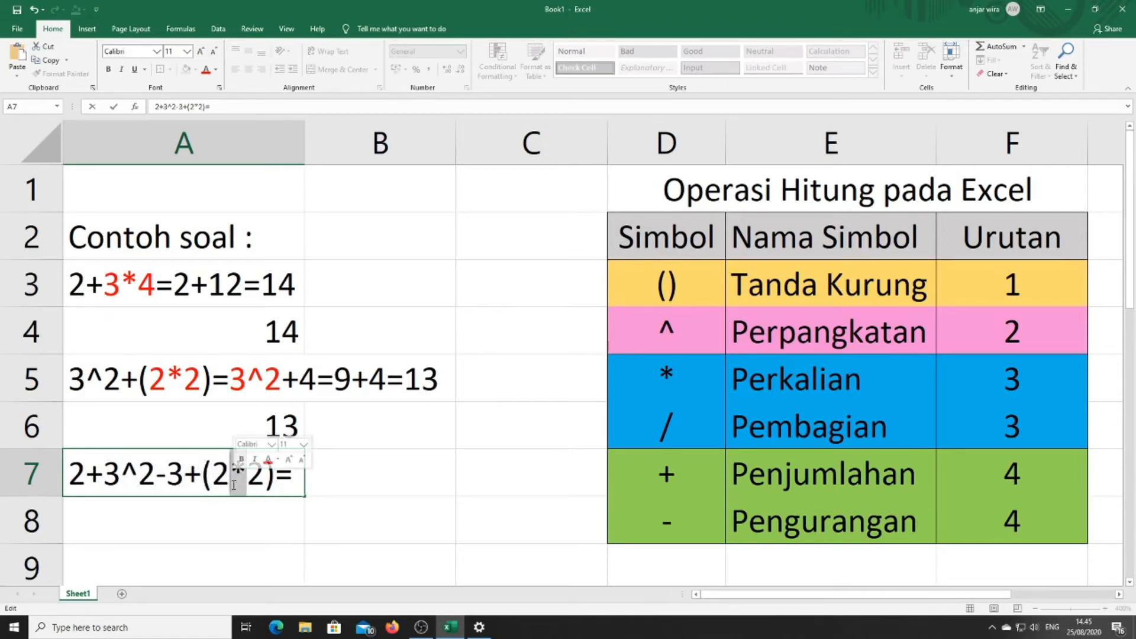
pyautogui.moveTo(212, 476); pyautogui.dragTo(230, 476)
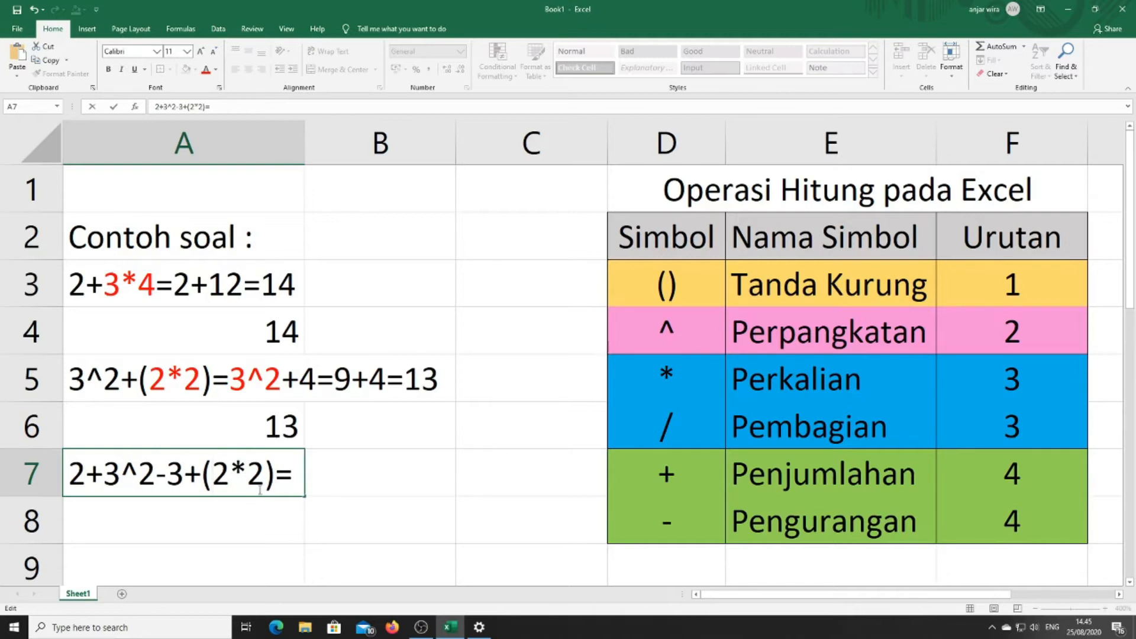
pyautogui.moveTo(266, 474); pyautogui.dragTo(213, 473)
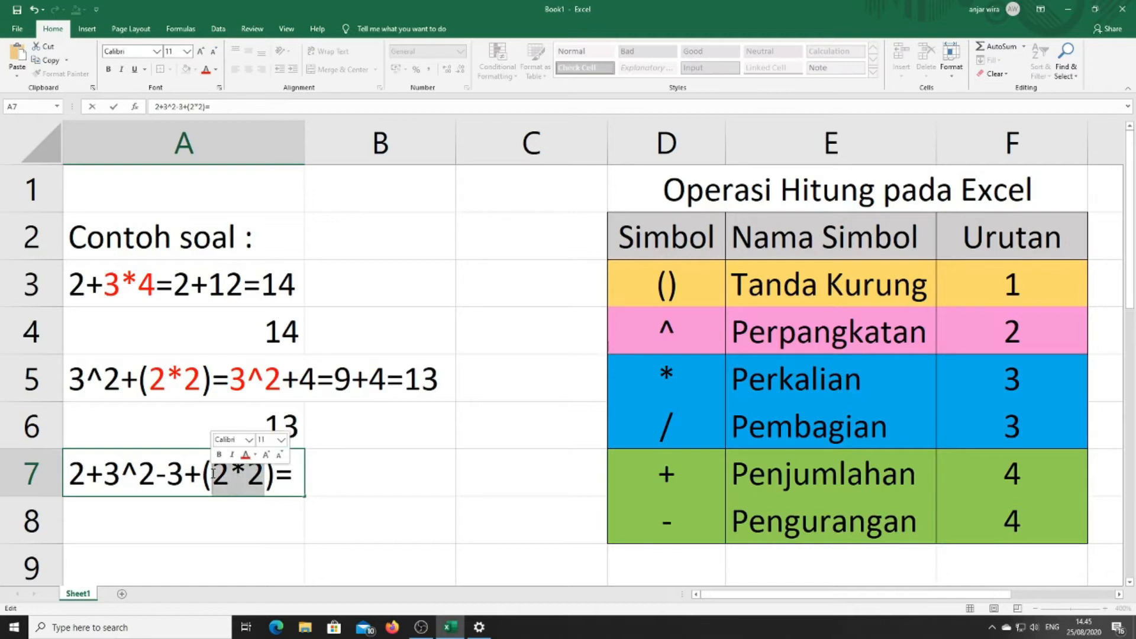
pyautogui.click(206, 69)
# Continue the A7 example after the equals sign with the simplified stage 2+3^2-3+4=.
pyautogui.write('2+')
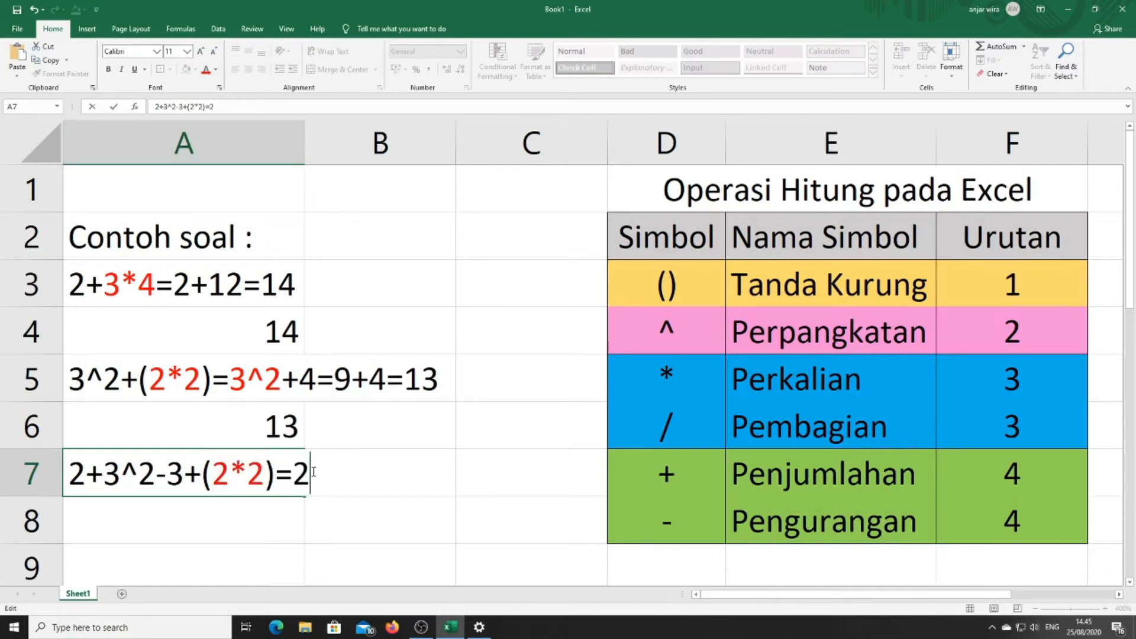
pyautogui.write('3^2-')
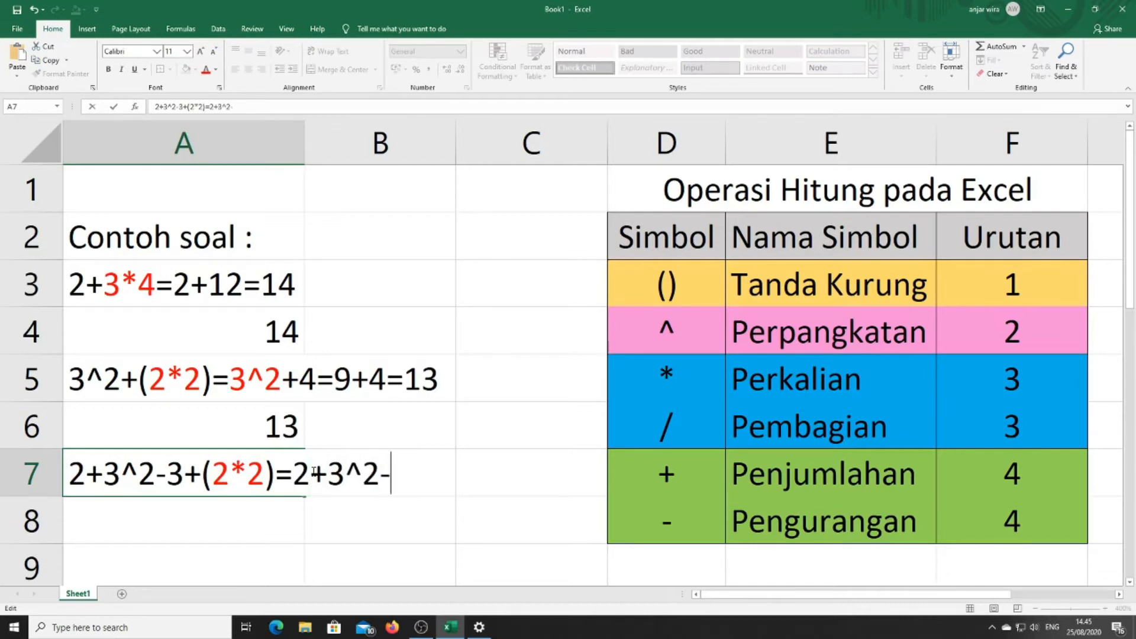
pyautogui.write('3+')
pyautogui.write('4')
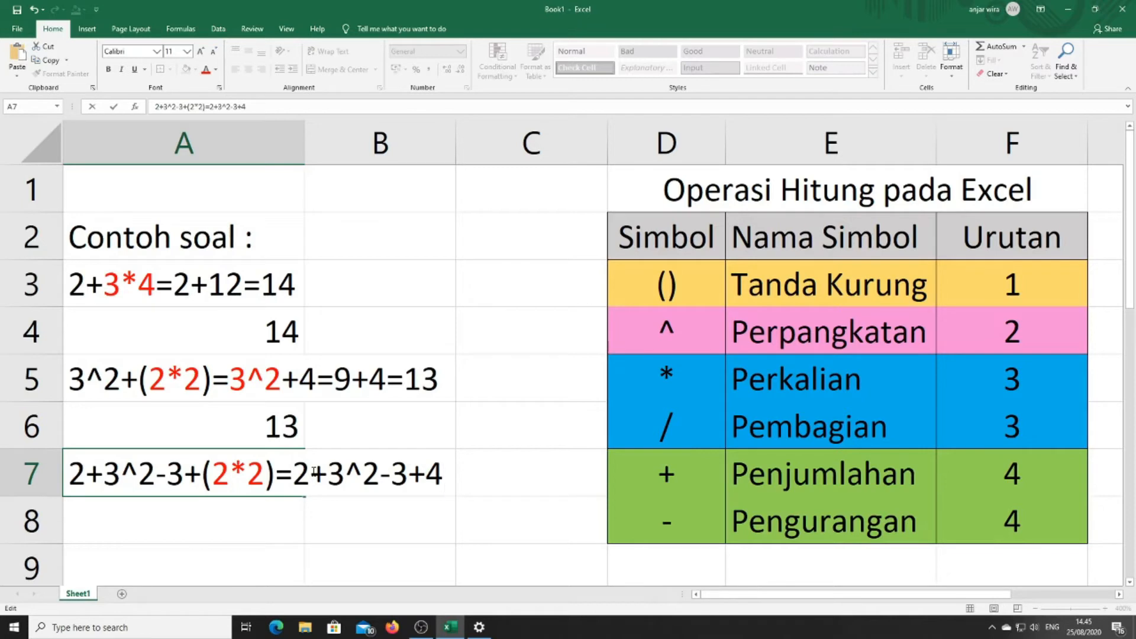
pyautogui.write('=')
# Begin the next stage of the A7 example with 2+ and colour the second 3^2 red.
pyautogui.moveTo(310, 473); pyautogui.dragTo(429, 480)
pyautogui.click(353, 466)
pyautogui.moveTo(345, 474); pyautogui.dragTo(362, 473)
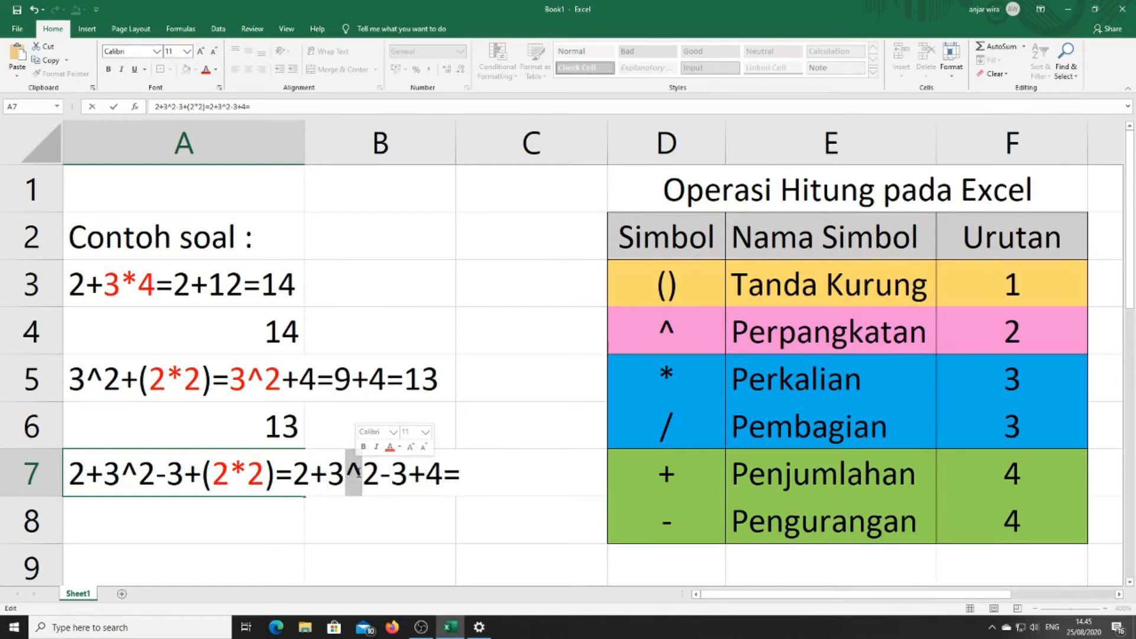
pyautogui.click(460, 473)
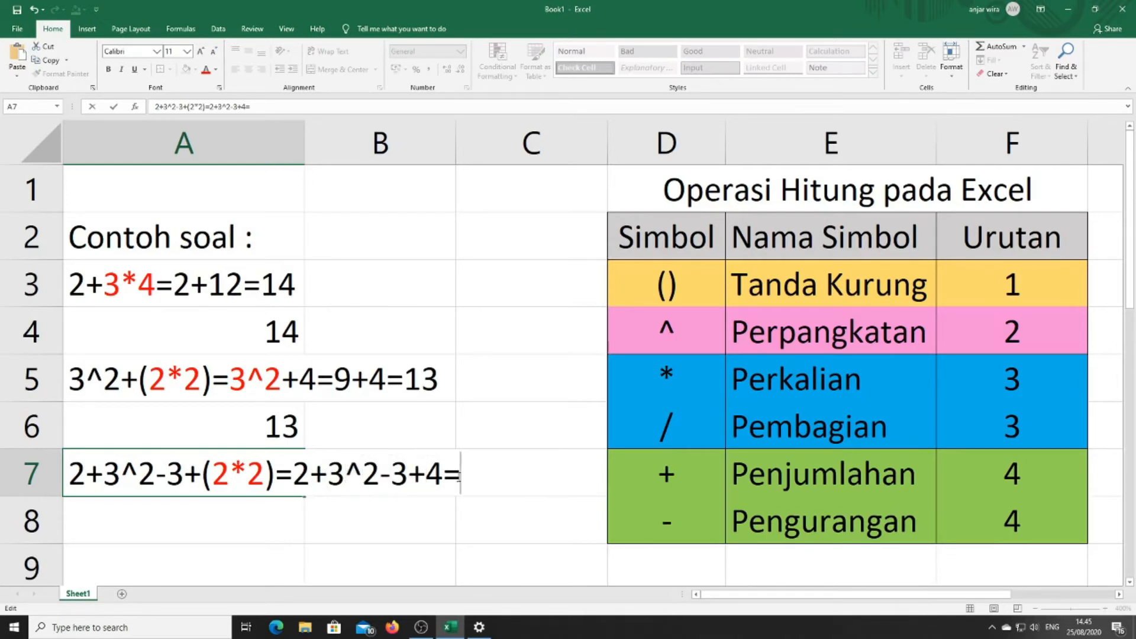
pyautogui.write('2+')
pyautogui.moveTo(379, 473); pyautogui.dragTo(327, 473)
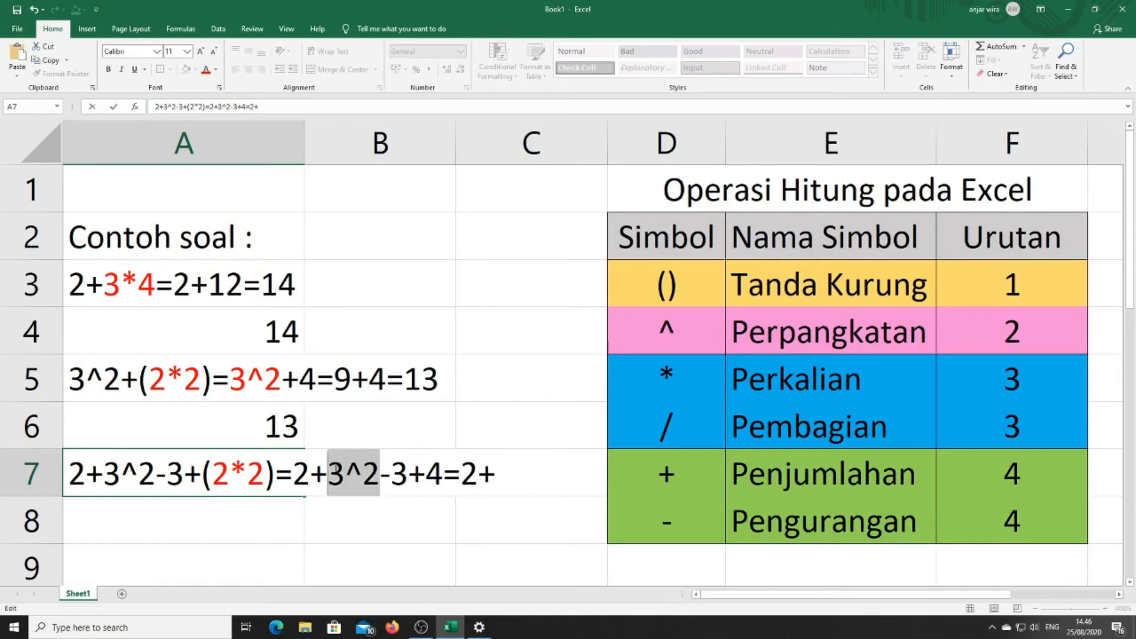
pyautogui.click(206, 70)
pyautogui.click(496, 473)
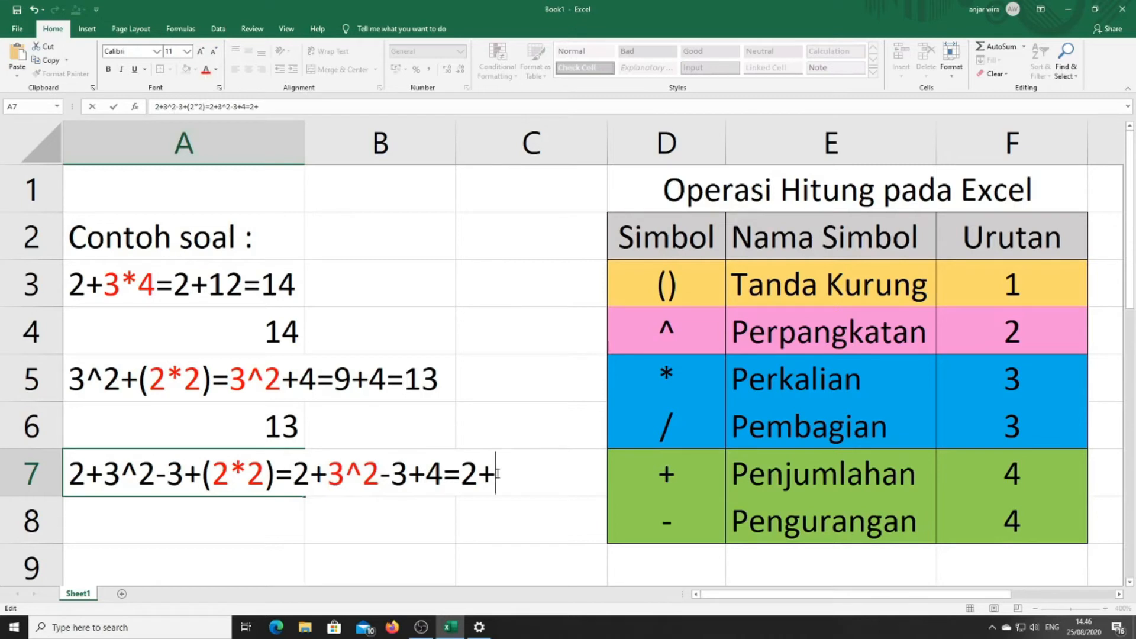
# Extend the last stage of the A7 example with 9-3+4 and commit the cell's text.
pyautogui.write('9-3')
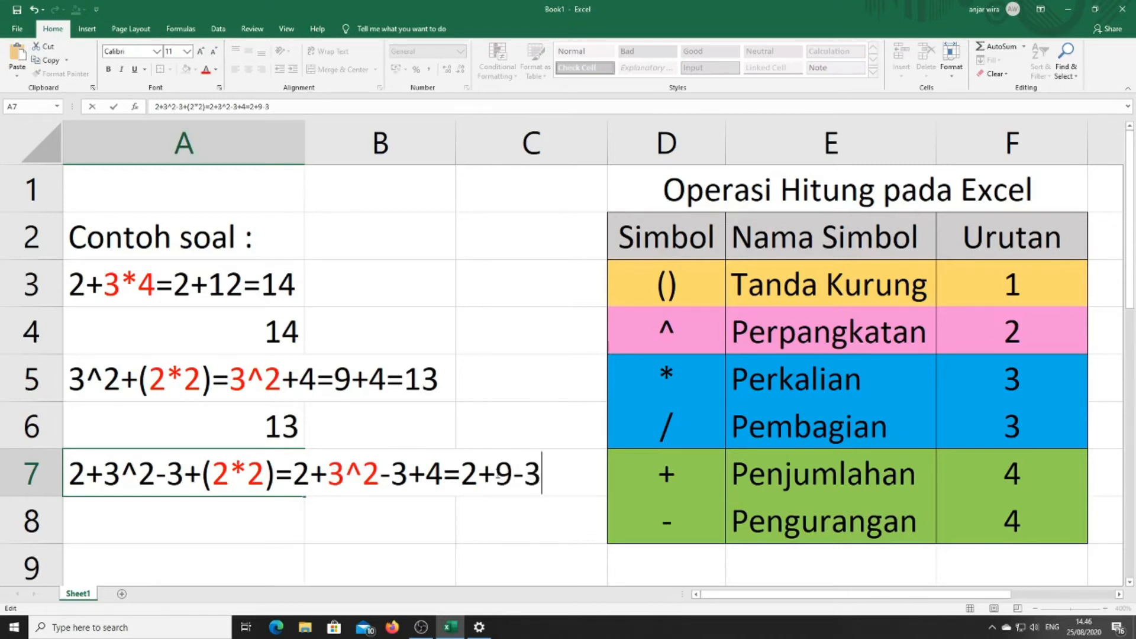
pyautogui.write('+4')
pyautogui.moveTo(496, 473); pyautogui.dragTo(524, 473)
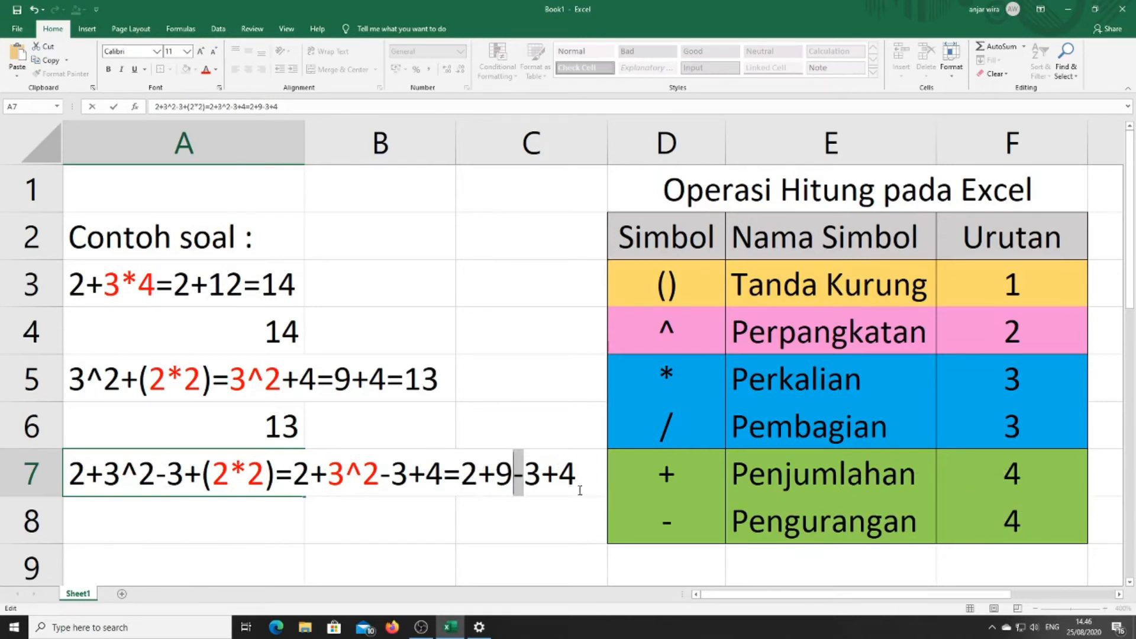
pyautogui.click(101, 512)
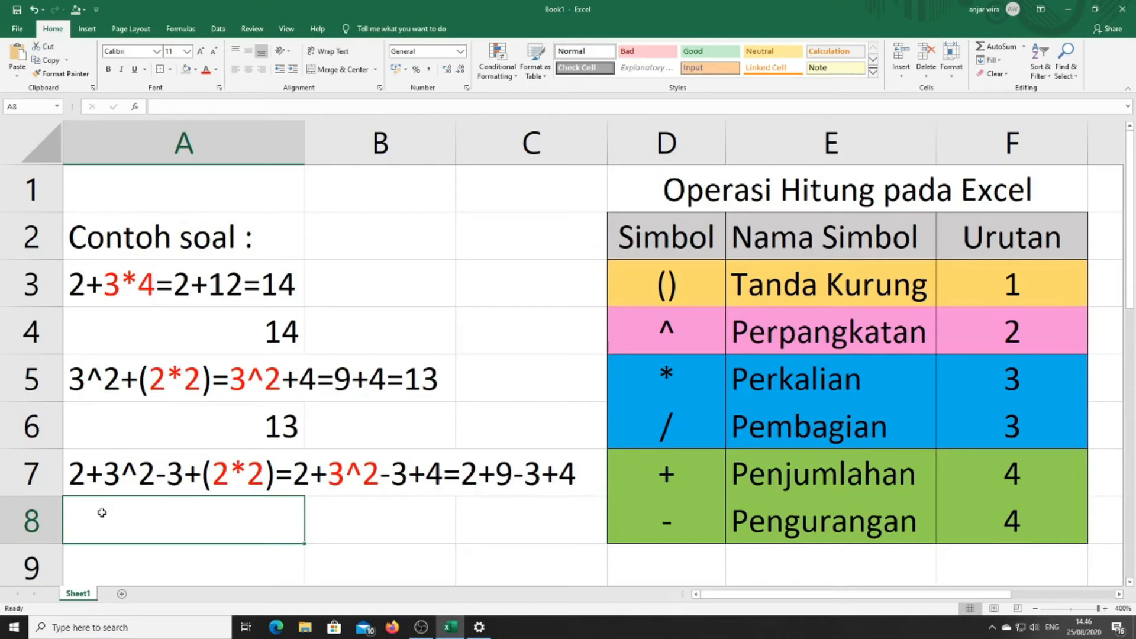
# Continue the A7 example in cell A8 with the remaining stages 11-3+4=8+4=12.
pyautogui.click(489, 479)
pyautogui.doubleClick(501, 471)
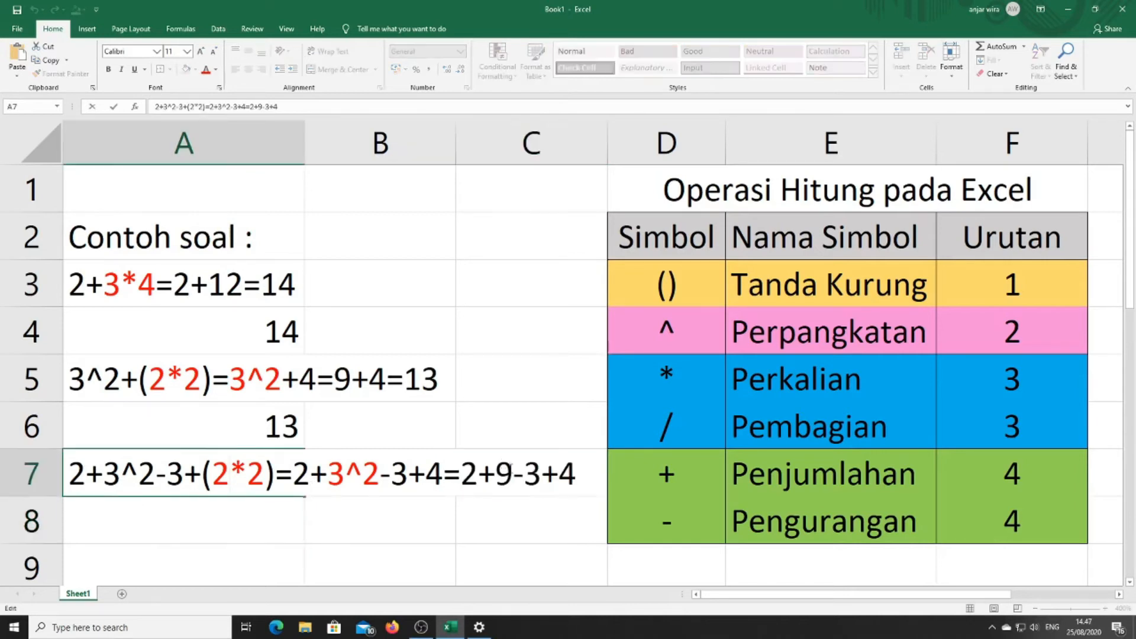
pyautogui.moveTo(512, 474); pyautogui.dragTo(461, 473)
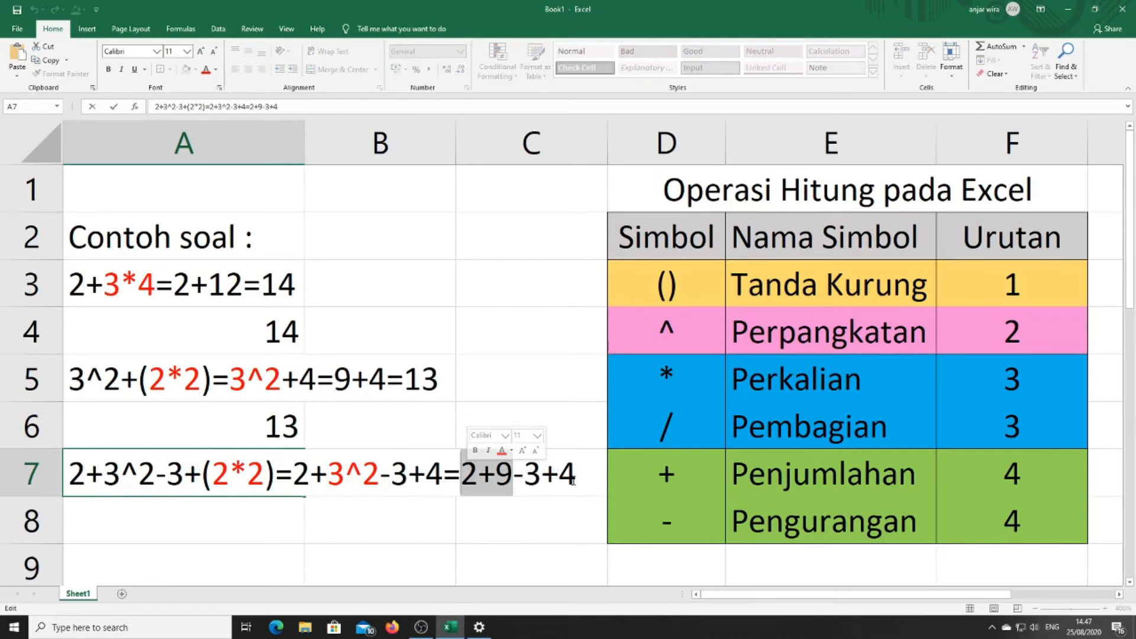
pyautogui.click(92, 526)
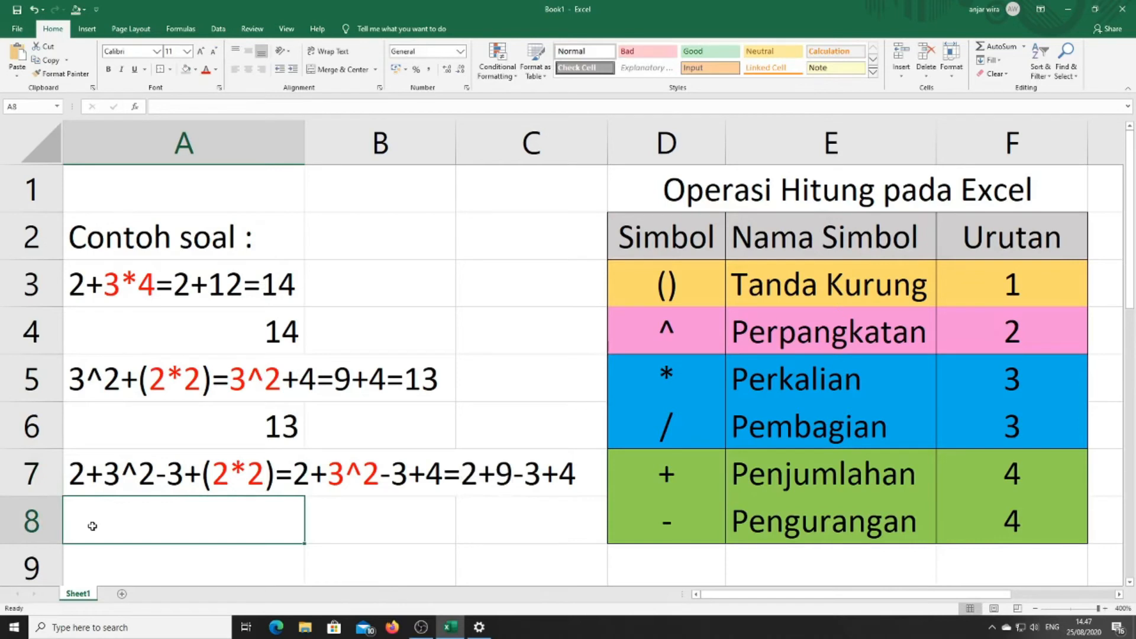
pyautogui.write('11-3')
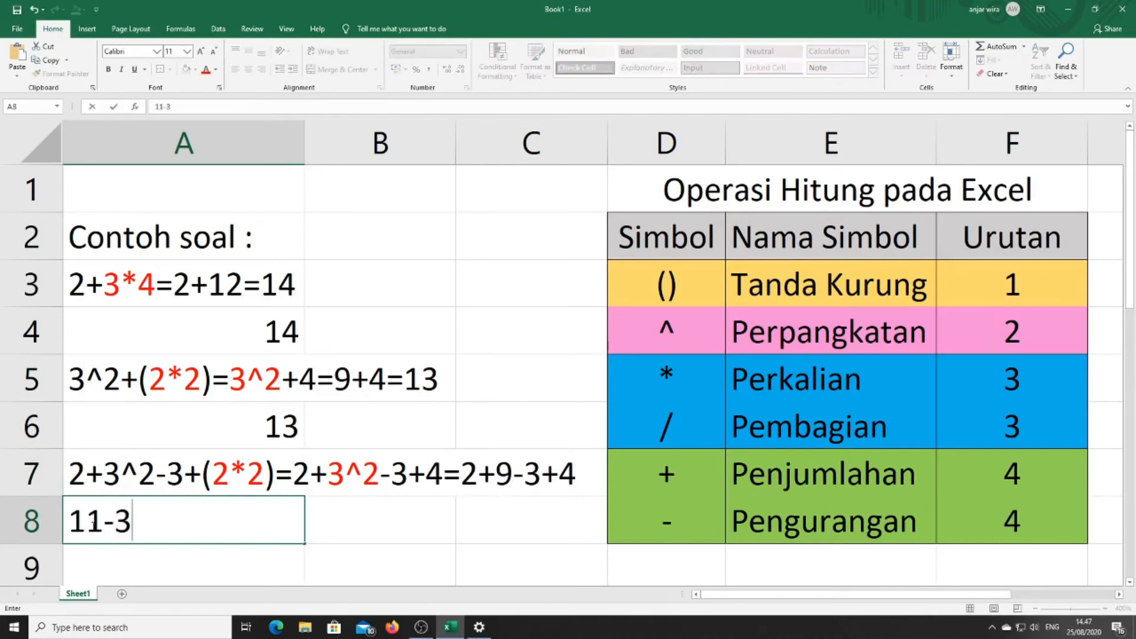
pyautogui.write('+4=')
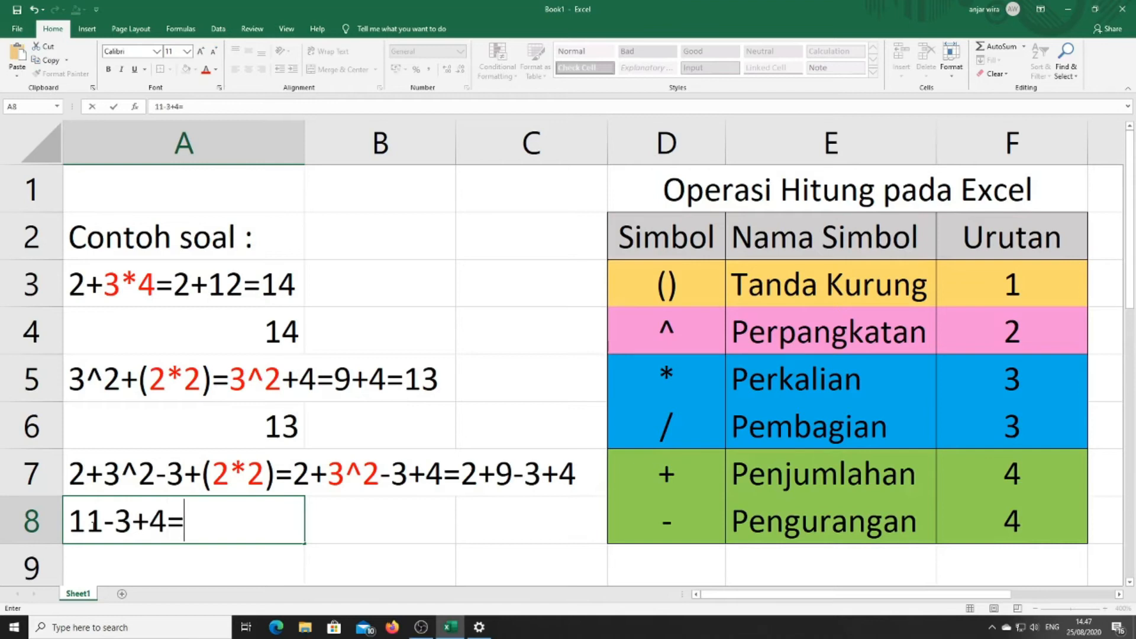
pyautogui.write('8+4=')
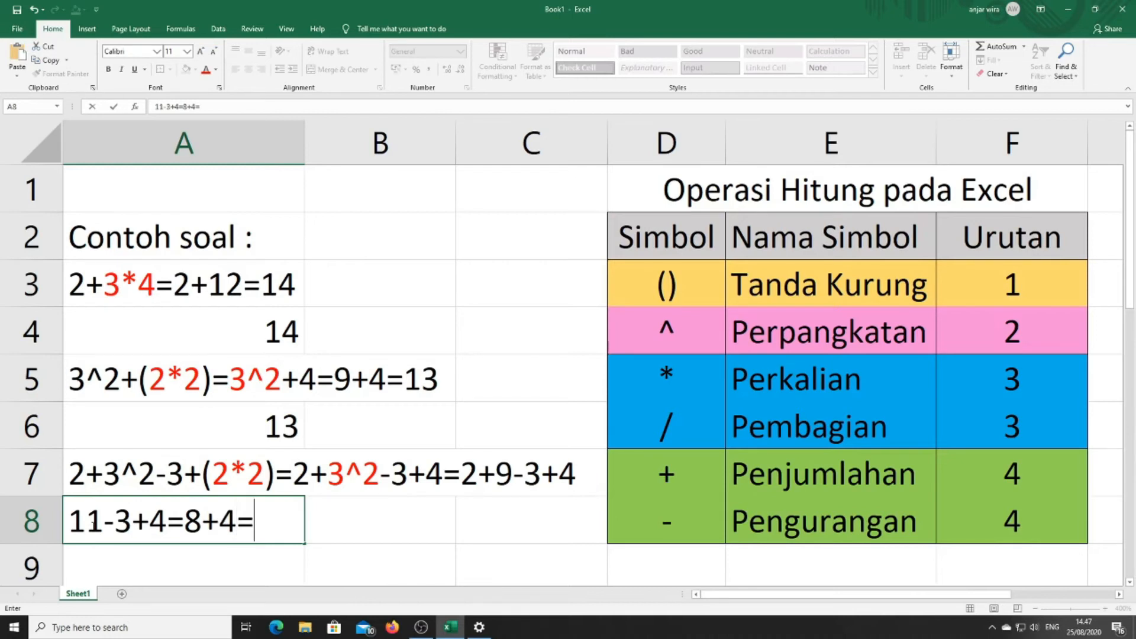
pyautogui.write('12')
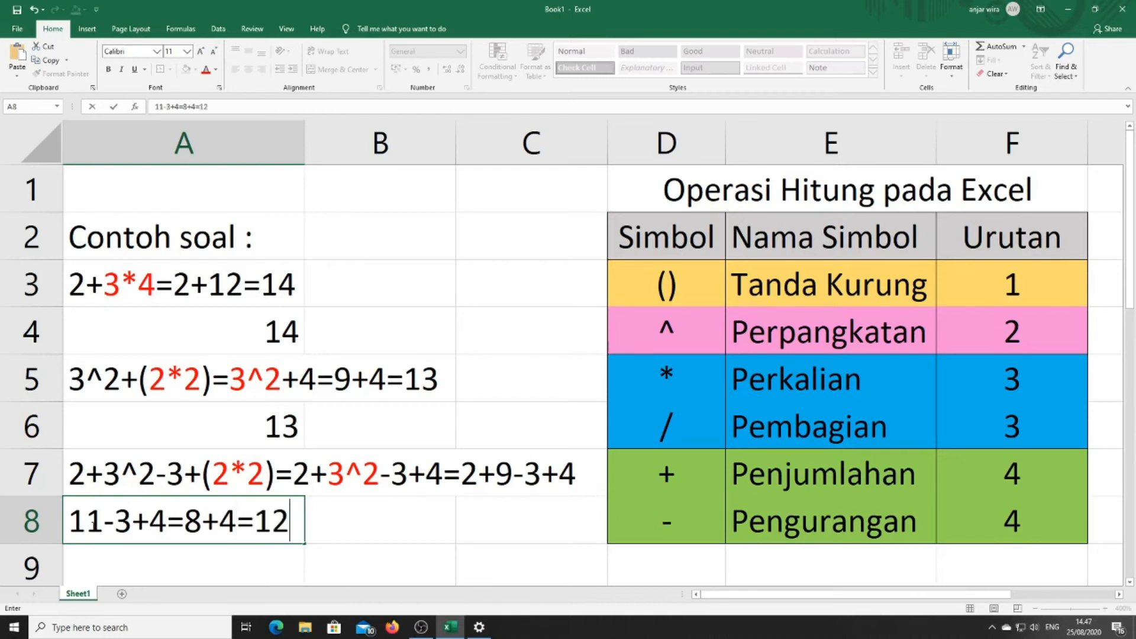
pyautogui.press('Return')
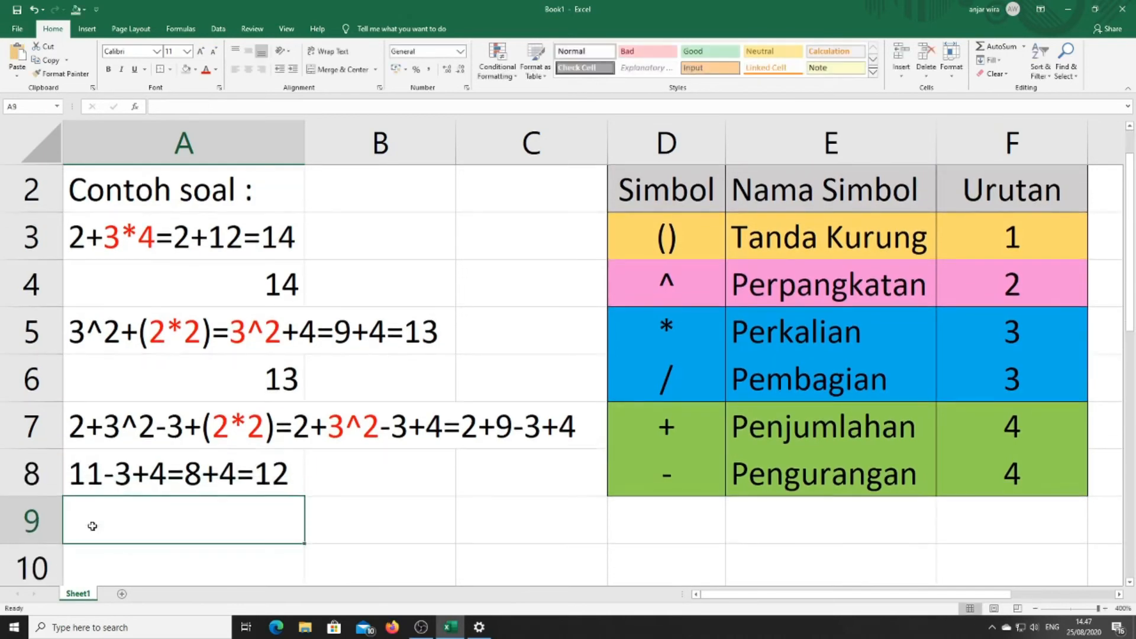
# Colour the final answer 12 in cell A8 red.
pyautogui.click(235, 476)
pyautogui.press('F2')
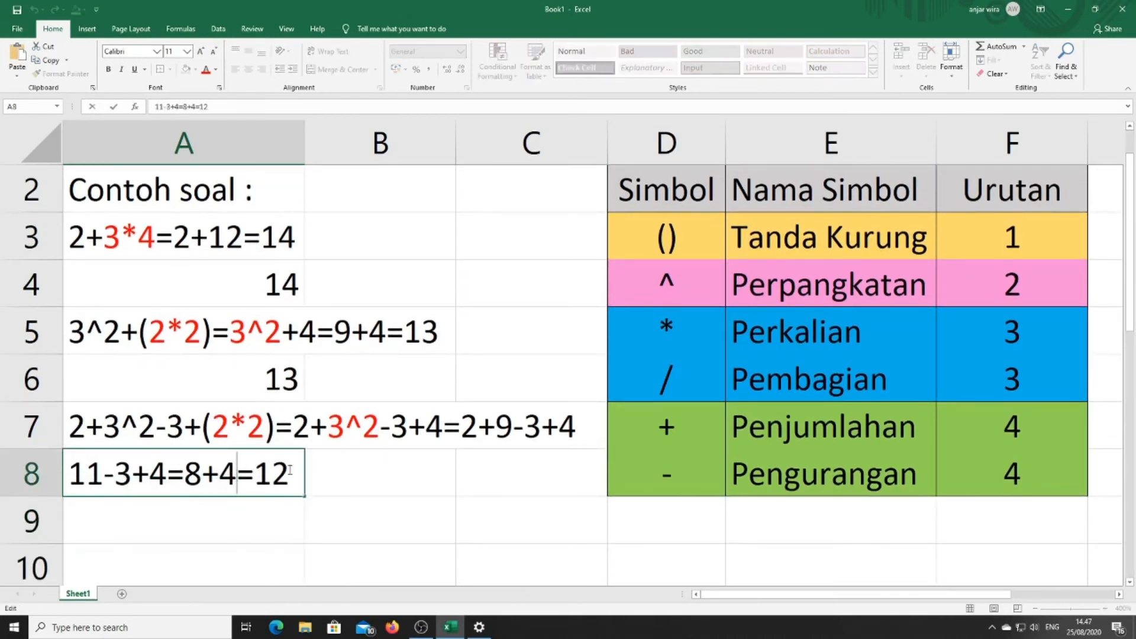
pyautogui.hotkey('shift', 'Left')
pyautogui.hotkey('shift', 'Left')
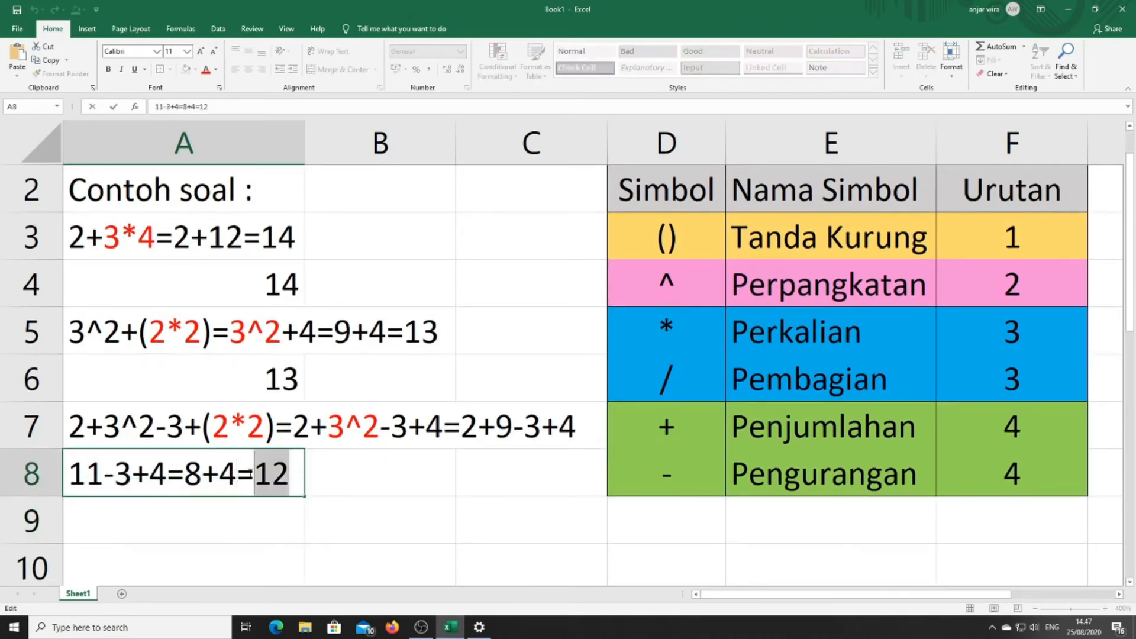
pyautogui.click(206, 69)
pyautogui.press('Return')
pyautogui.click(296, 474)
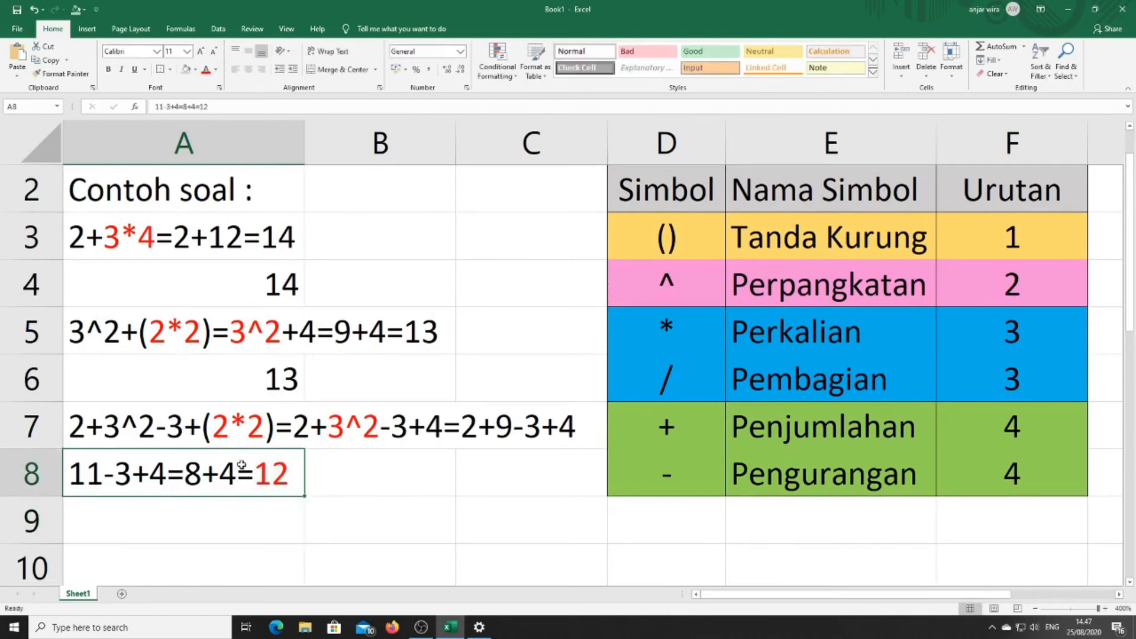
# Colour the addition 2+9 in the last stage of the A7 example red.
pyautogui.click(464, 427)
pyautogui.doubleClick(488, 426)
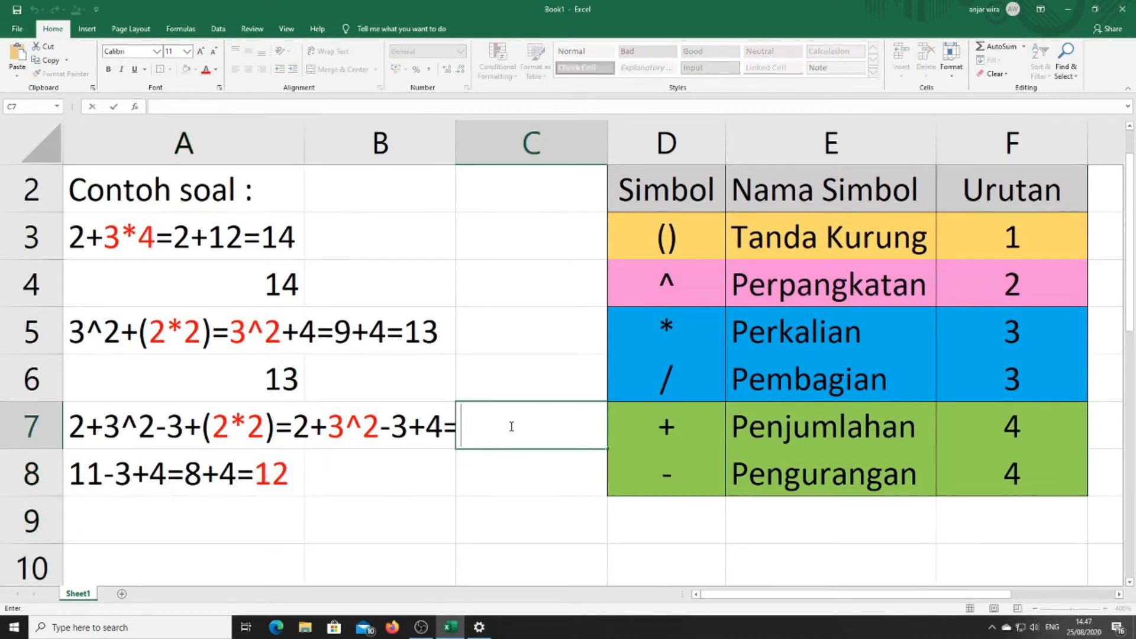
pyautogui.doubleClick(237, 427)
pyautogui.click(513, 427)
pyautogui.hotkey('shift', 'Left')
pyautogui.hotkey('shift', 'Left')
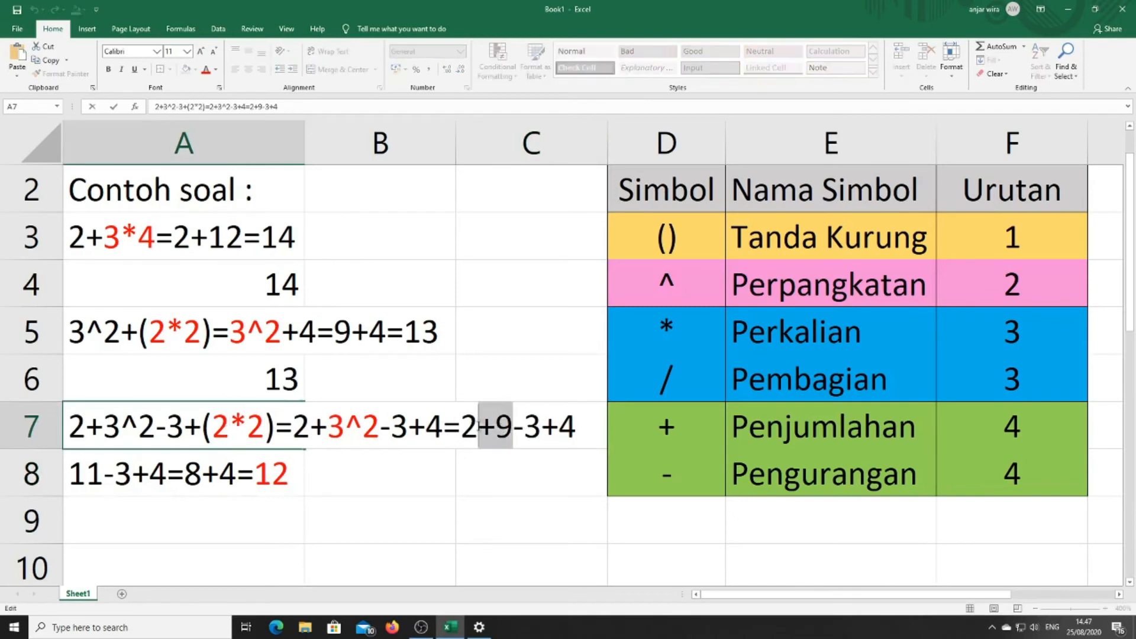
pyautogui.hotkey('shift', 'Left')
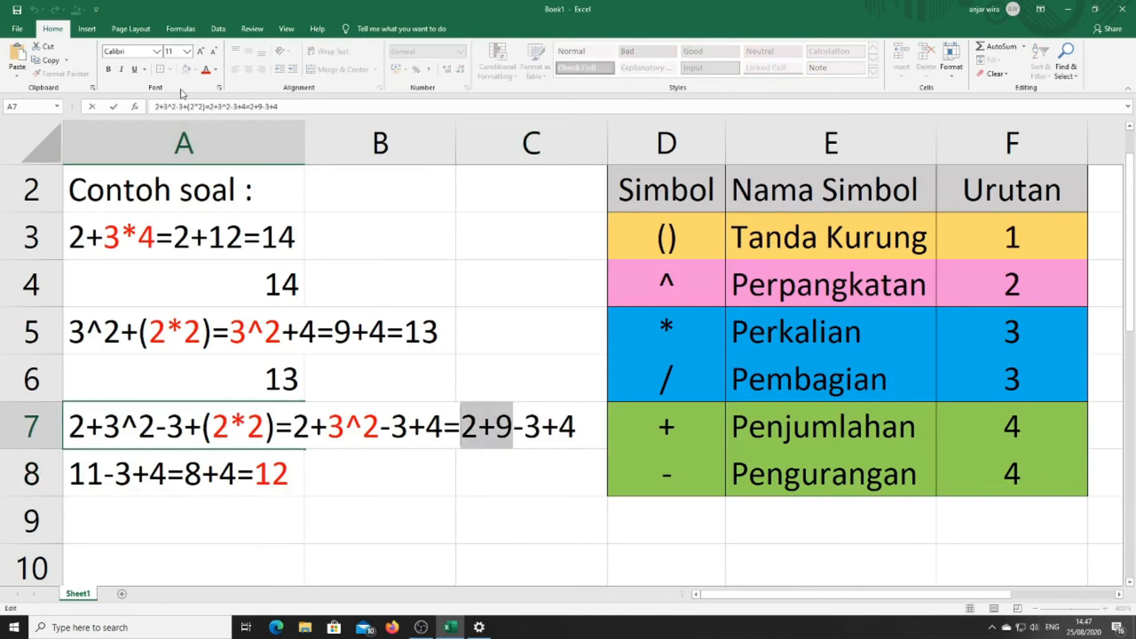
pyautogui.click(205, 69)
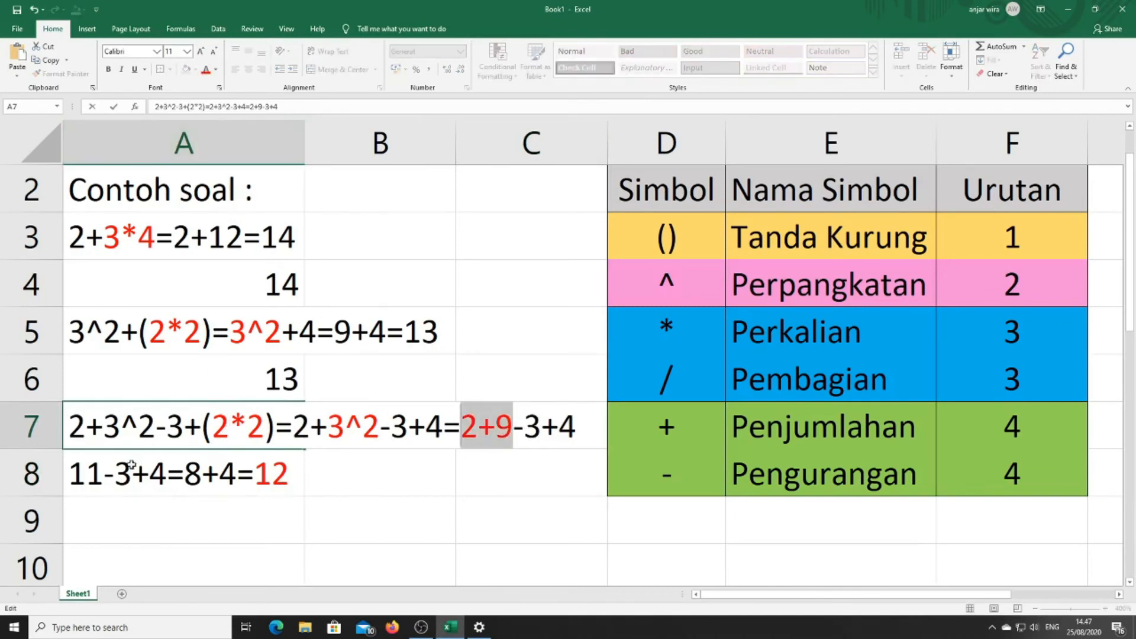
# Colour the operations 11-3 and 8+4 in cell A8 red and commit the cell.
pyautogui.doubleClick(101, 474)
pyautogui.moveTo(132, 473); pyautogui.dragTo(70, 473)
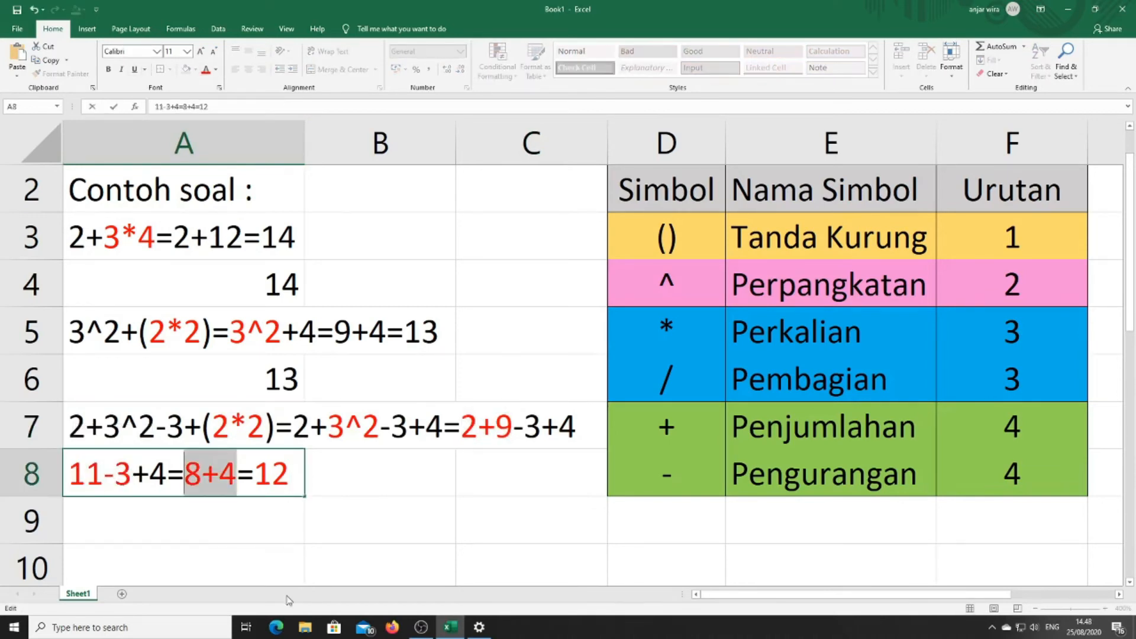
pyautogui.click(254, 525)
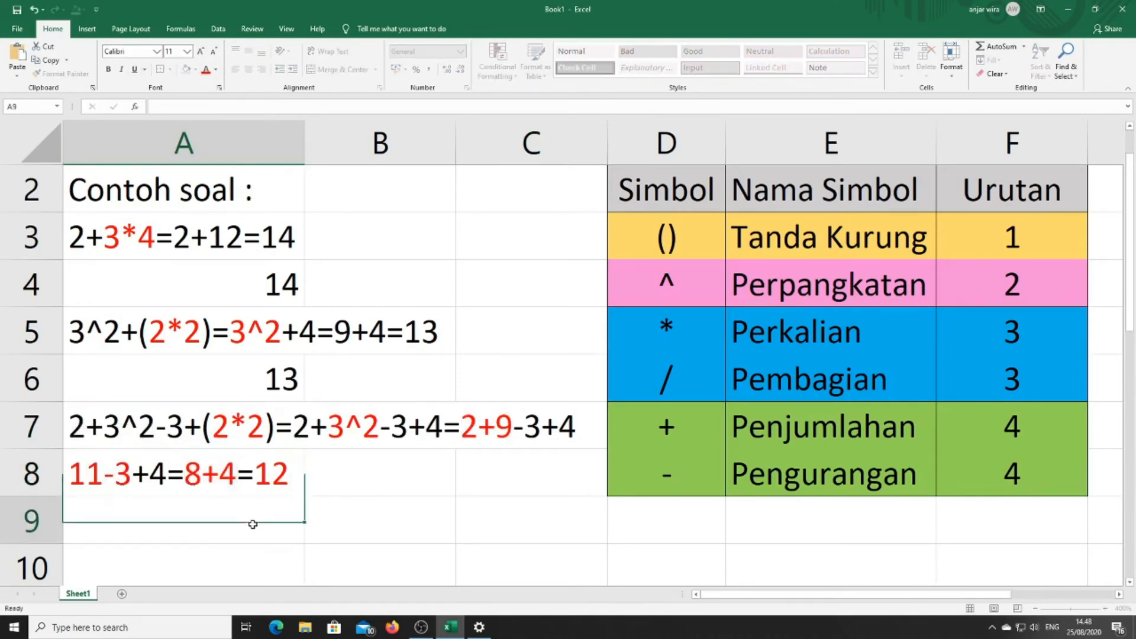
pyautogui.click(274, 470)
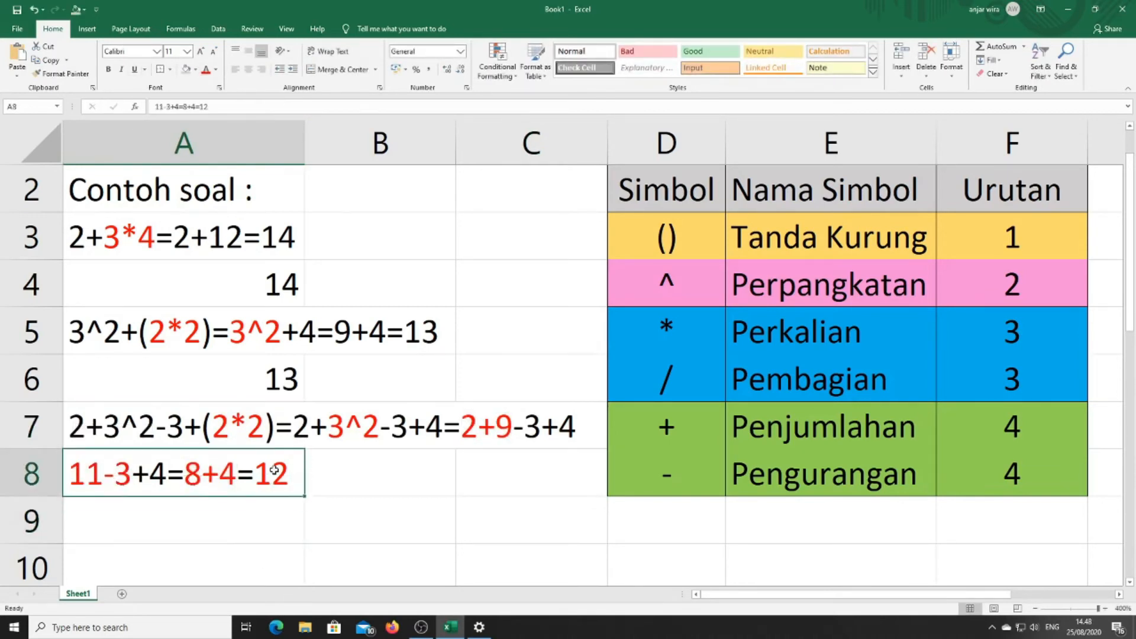
# Enter the formula =2+3^2-3+(2*2) in cell A9 and compare it with the worked answer in A8.
pyautogui.click(249, 516)
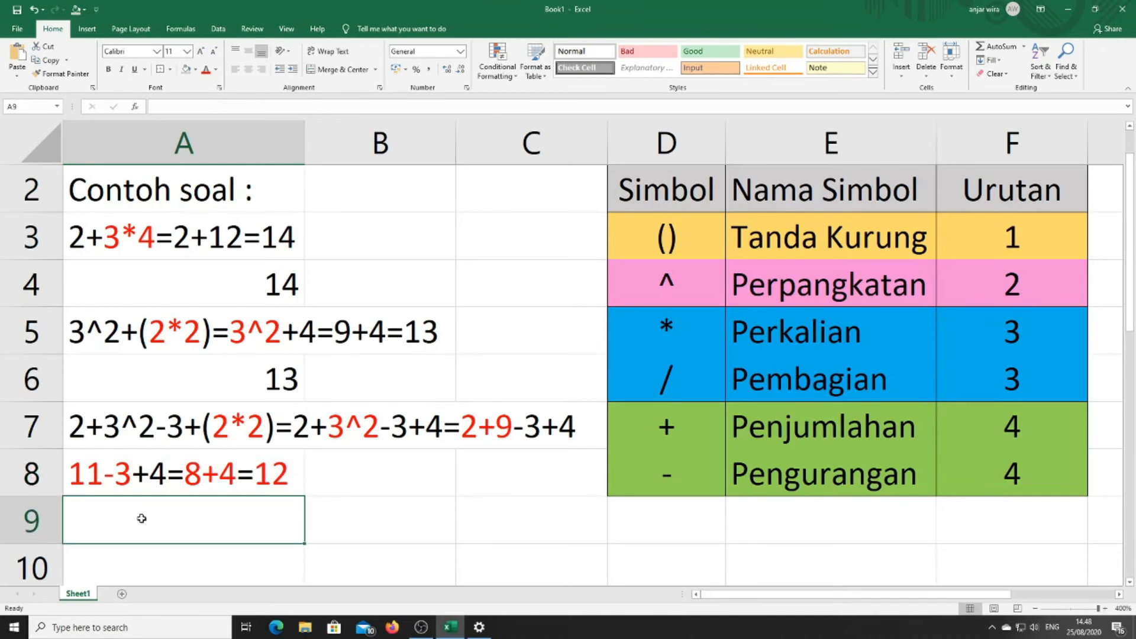
pyautogui.write('=')
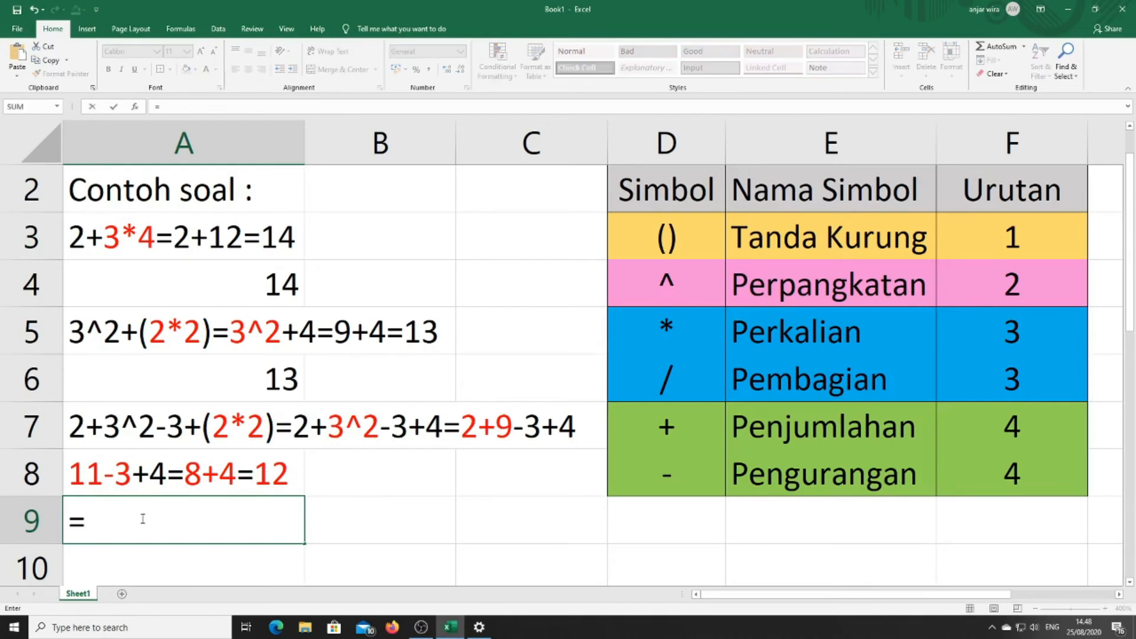
pyautogui.write('2+3')
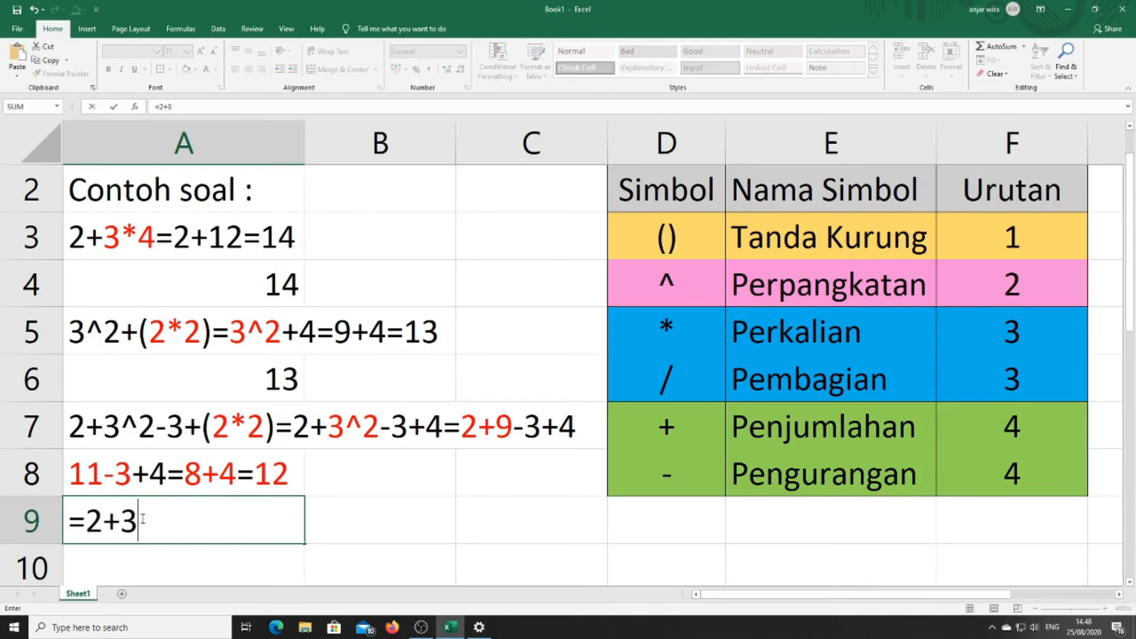
pyautogui.write('^2-3')
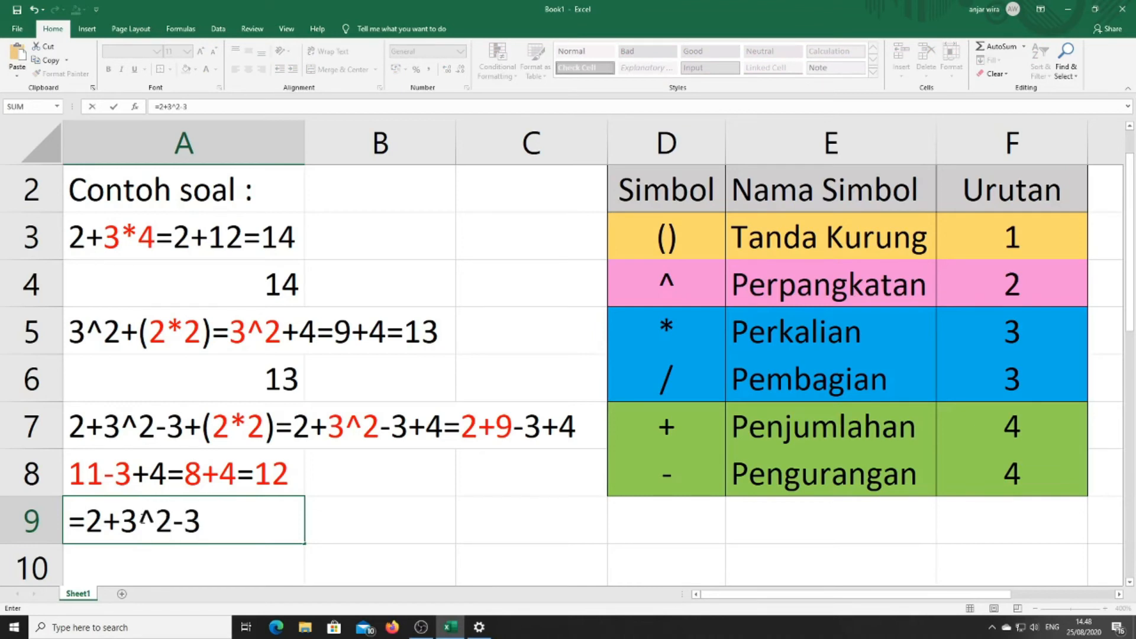
pyautogui.write('+(2*2)')
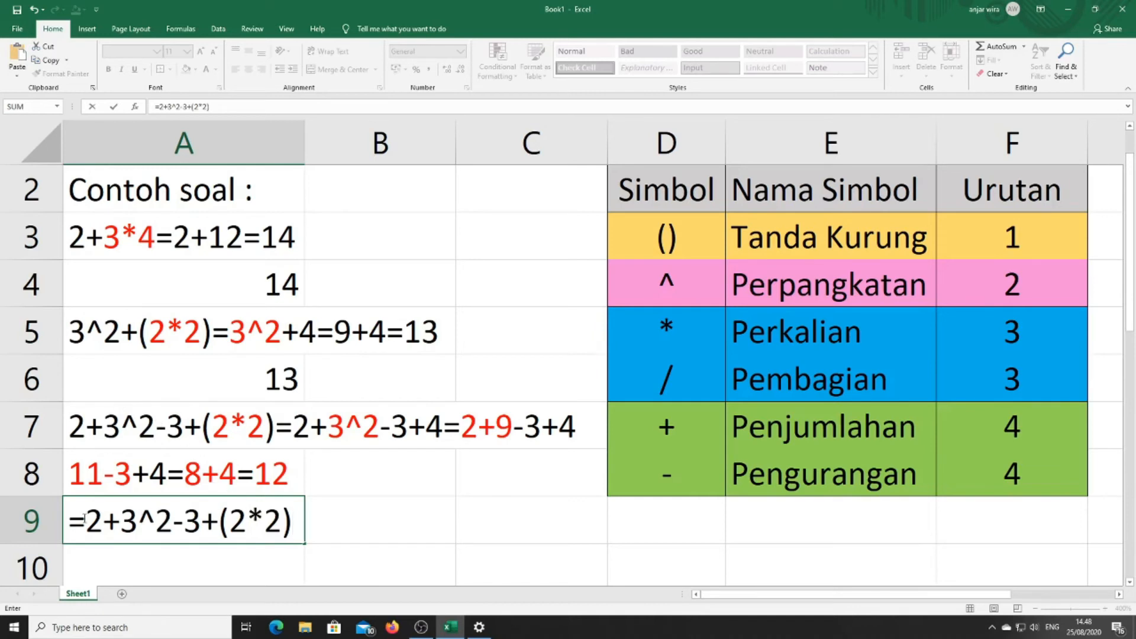
pyautogui.moveTo(87, 518); pyautogui.dragTo(294, 519)
pyautogui.click(294, 519)
pyautogui.press('Return')
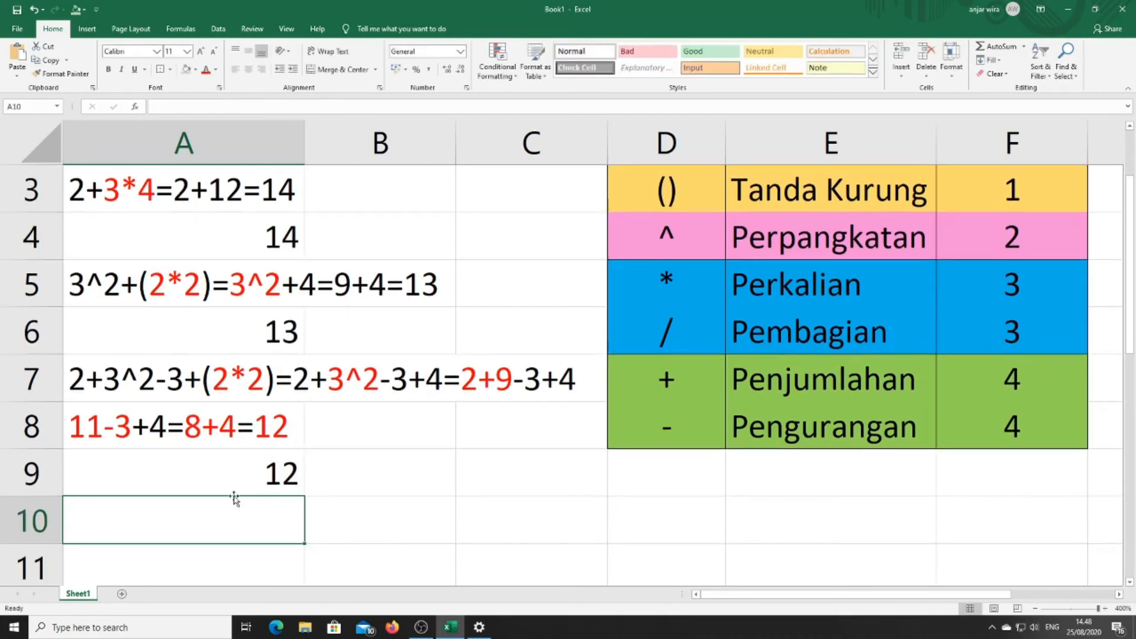
pyautogui.press('Up')
pyautogui.press('Up')
pyautogui.press('Down')
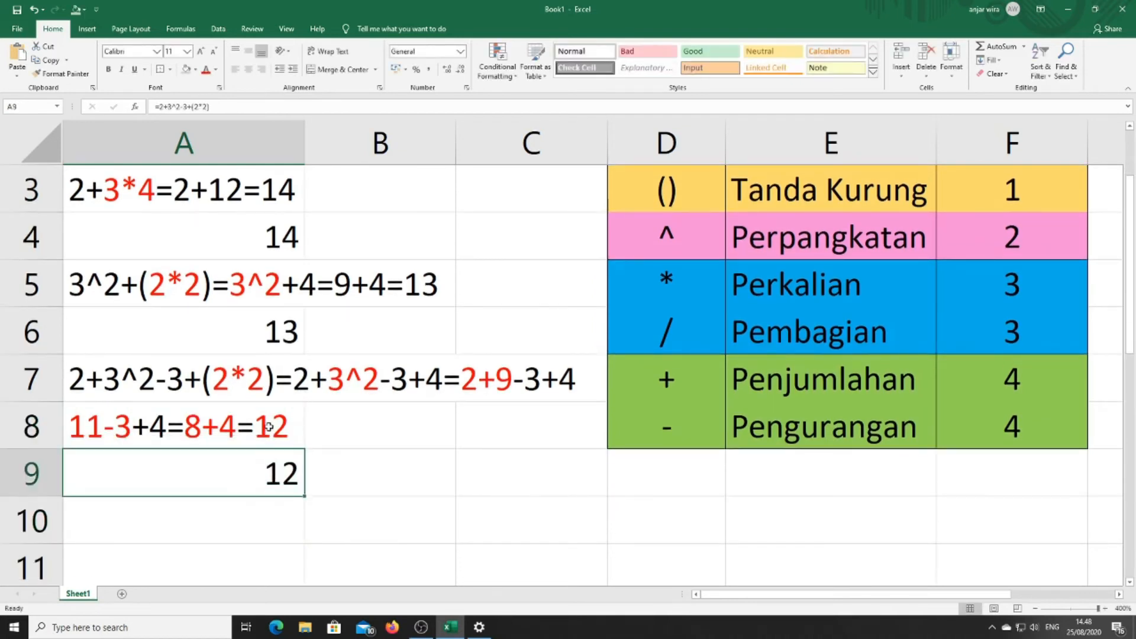
pyautogui.press('Up')
pyautogui.press('Down')
# Clear all worked examples and formulas from the range A2:B9.
pyautogui.scroll(1, 379, 499)
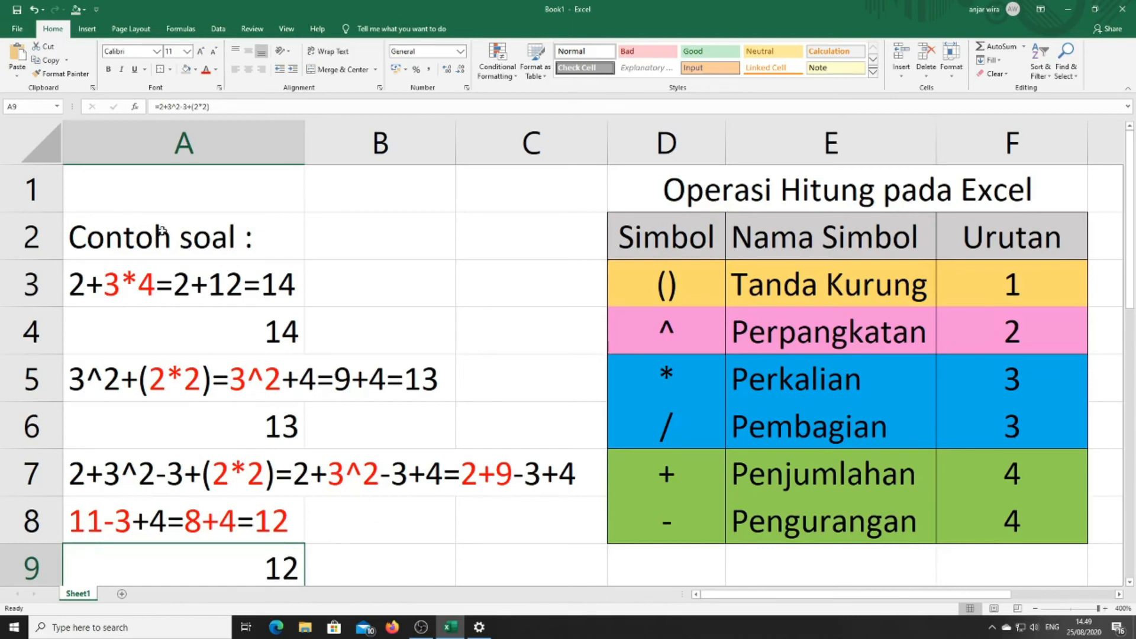
pyautogui.moveTo(164, 231); pyautogui.dragTo(339, 569)
pyautogui.press('Delete')
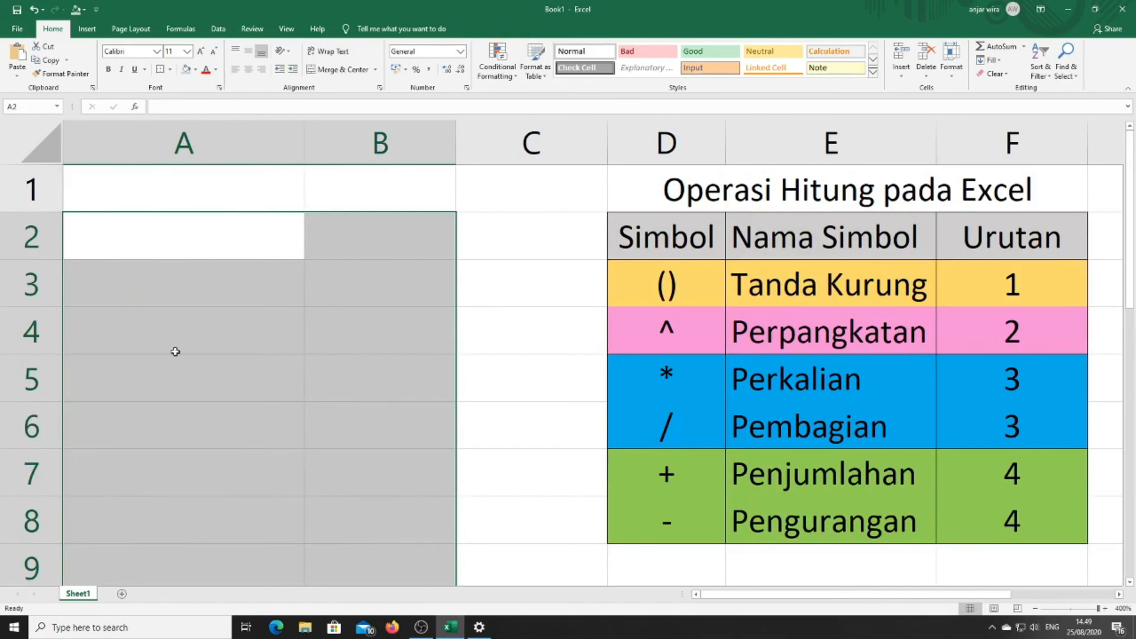
# Enter the exercise heading "latihan" in cell A2.
pyautogui.click(162, 251)
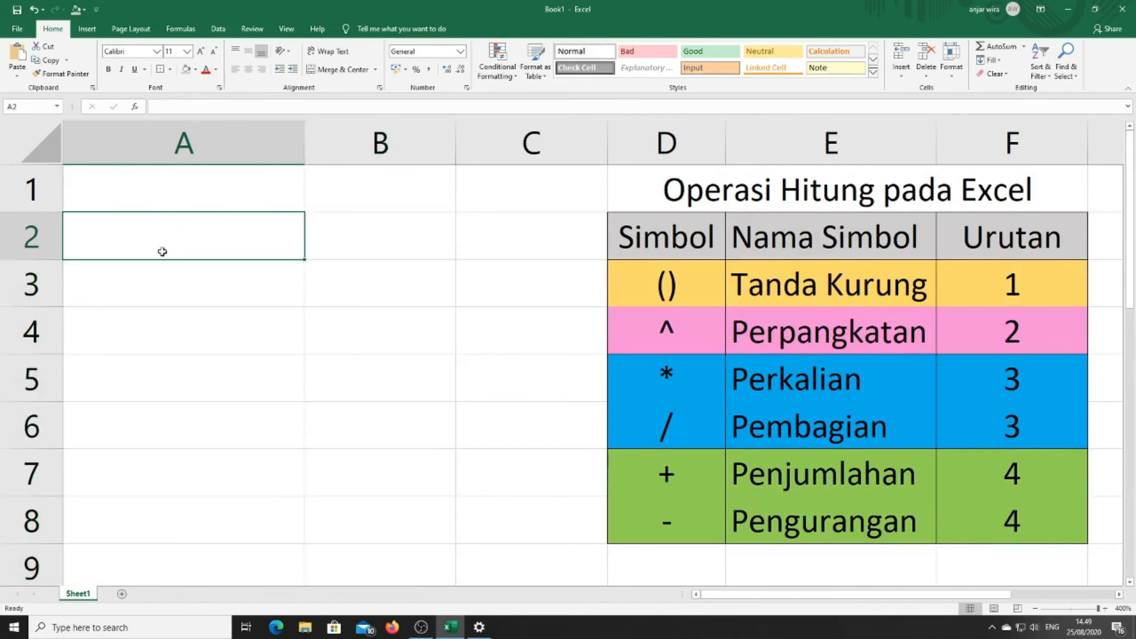
pyautogui.write('latihan')
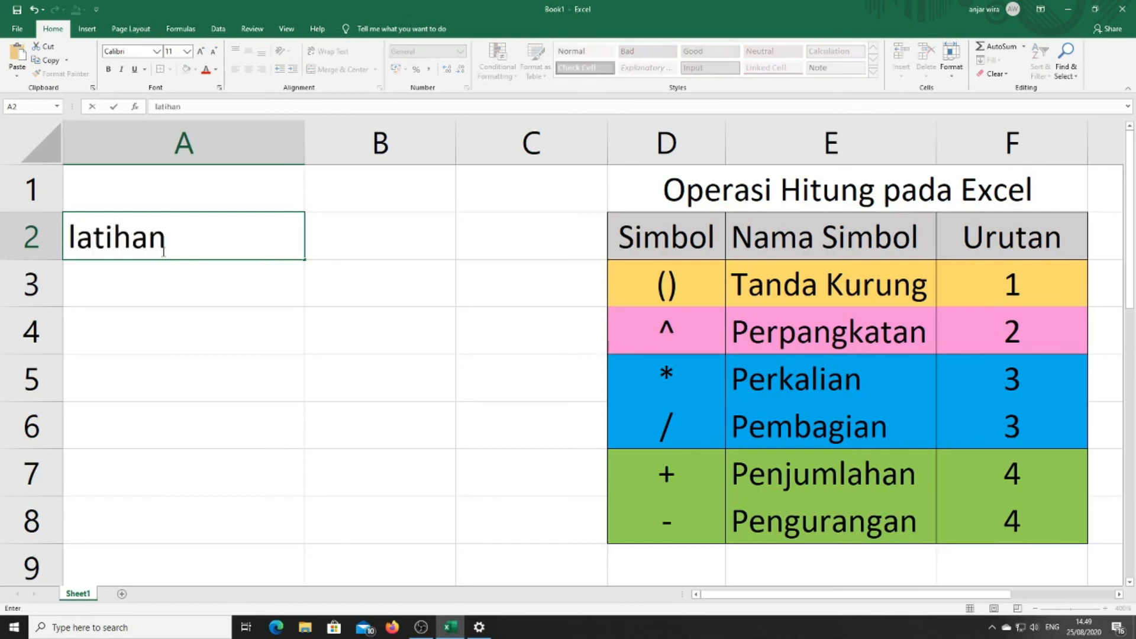
pyautogui.press('Return')
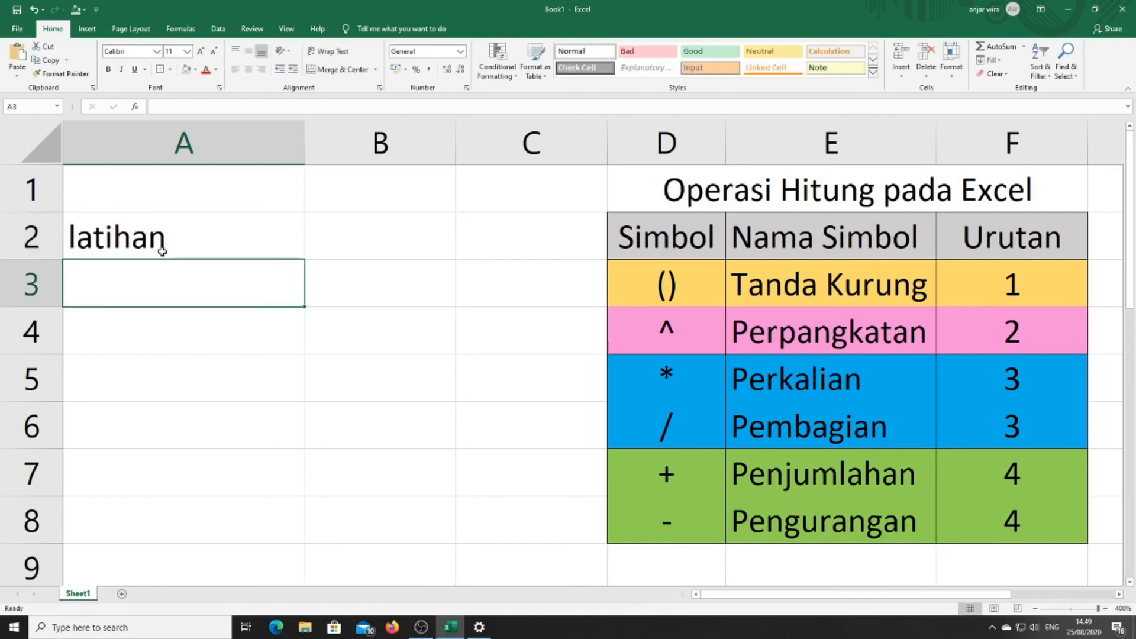
# Write the first exercise in cell A3 as "1. 2+3^3-2+1=".
pyautogui.write('1. 2')
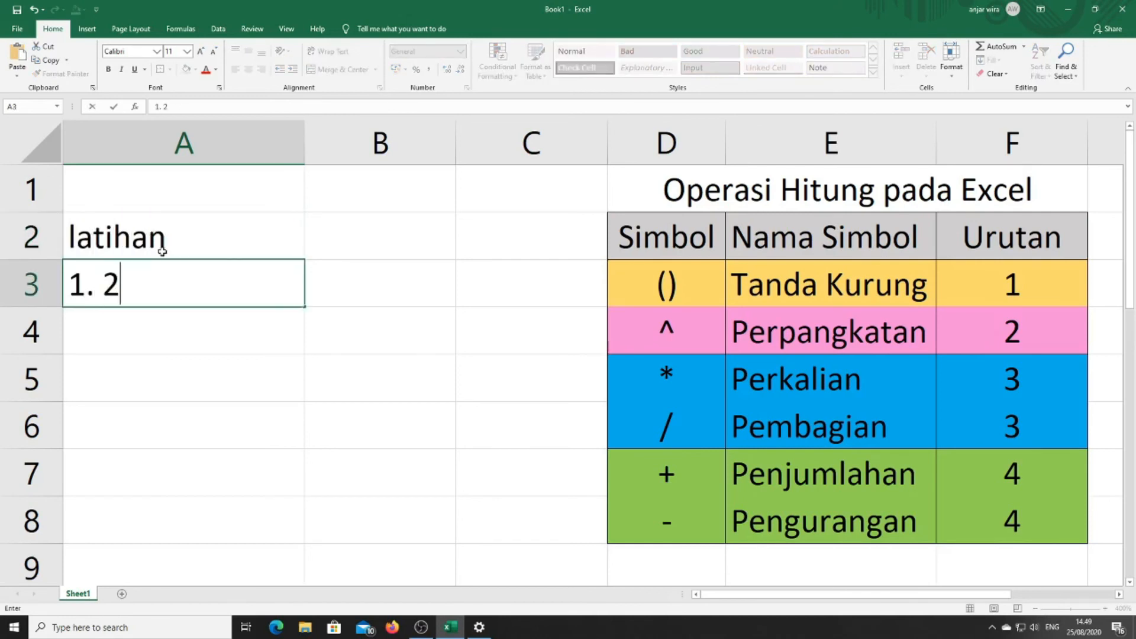
pyautogui.write('+3^3')
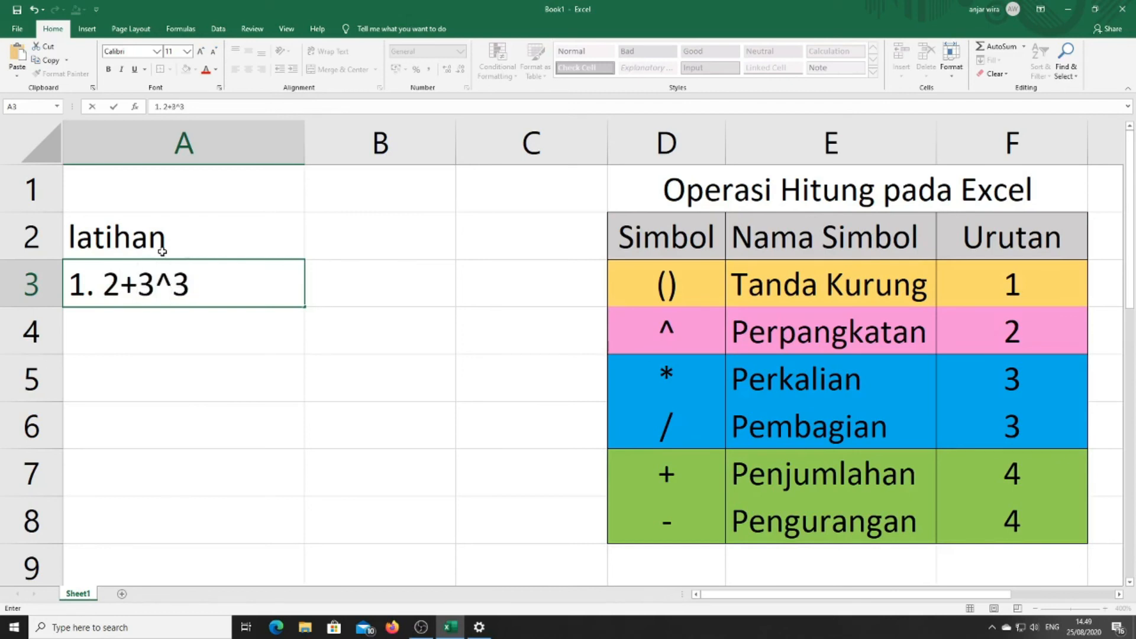
pyautogui.write('-2+1')
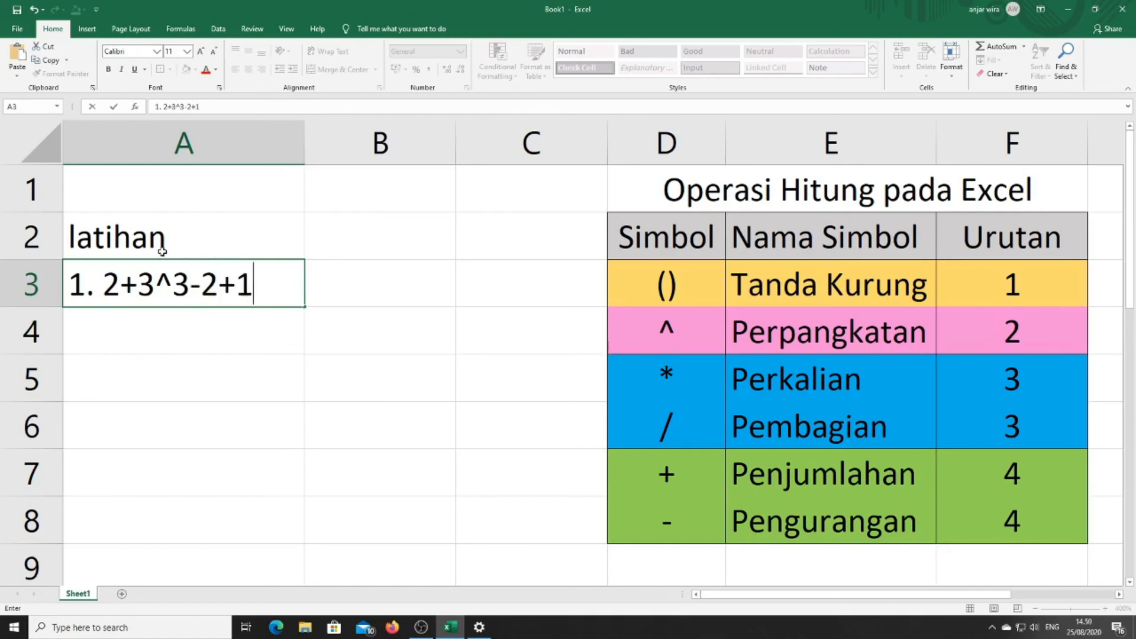
pyautogui.write('=')
pyautogui.press('Return')
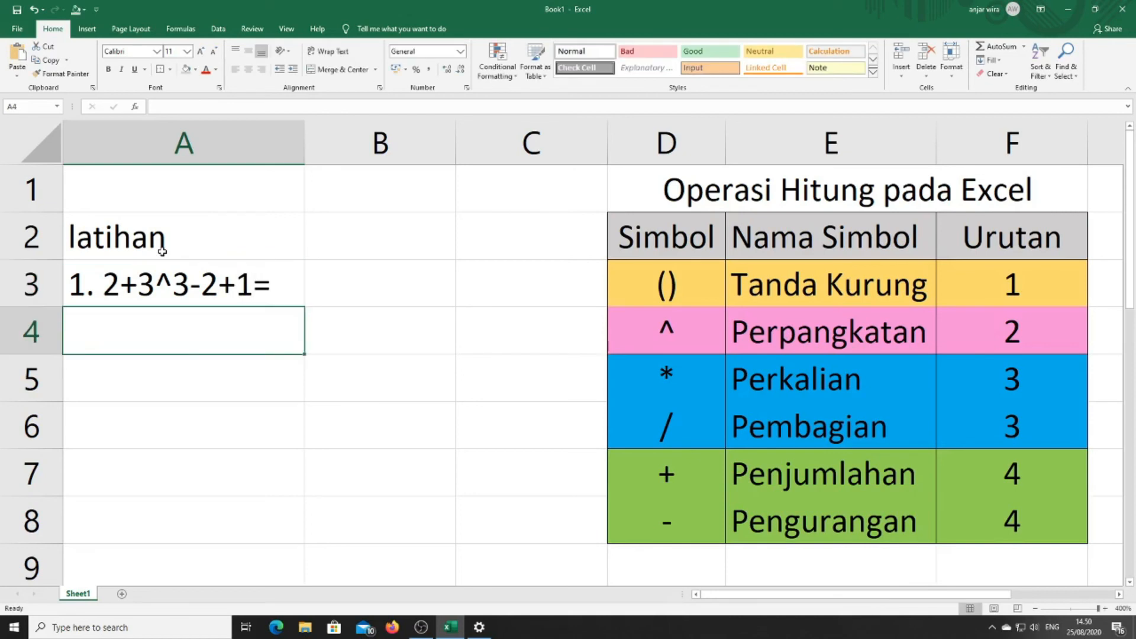
# Write the second exercise in cell A4 as "2. 3+2*2-(1+1)^2=".
pyautogui.write('2. ')
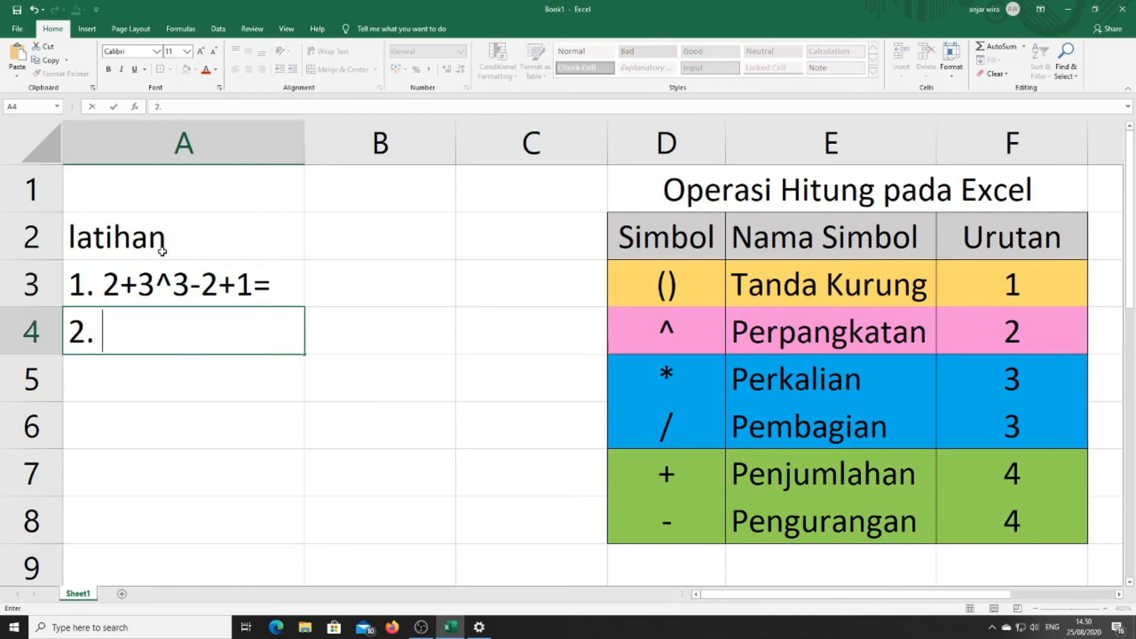
pyautogui.write('3+2')
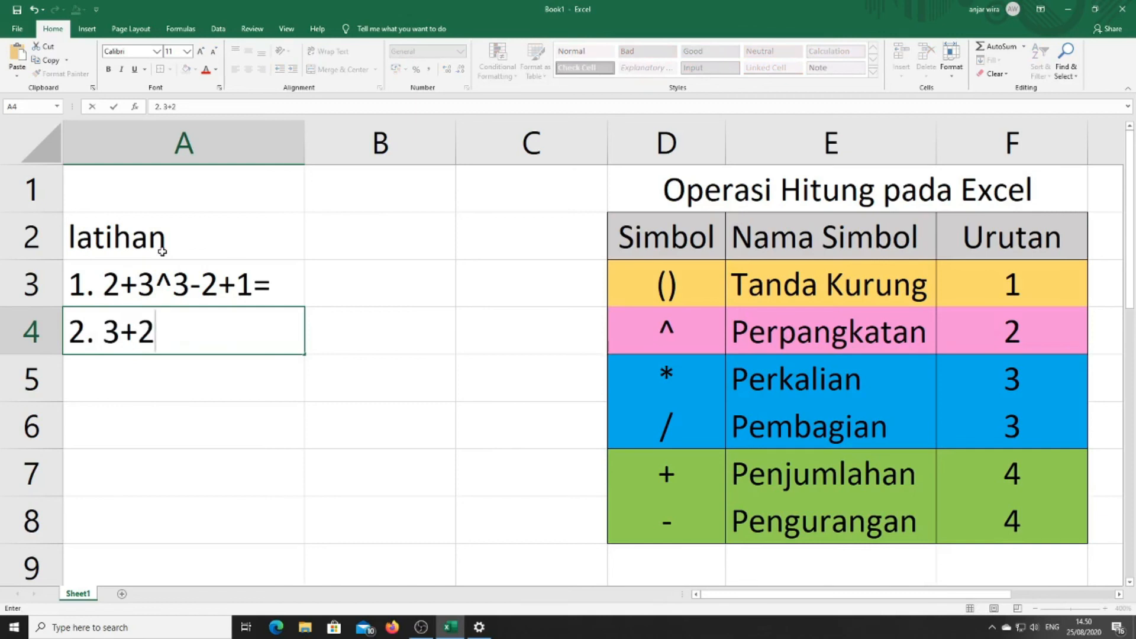
pyautogui.write('*2-(')
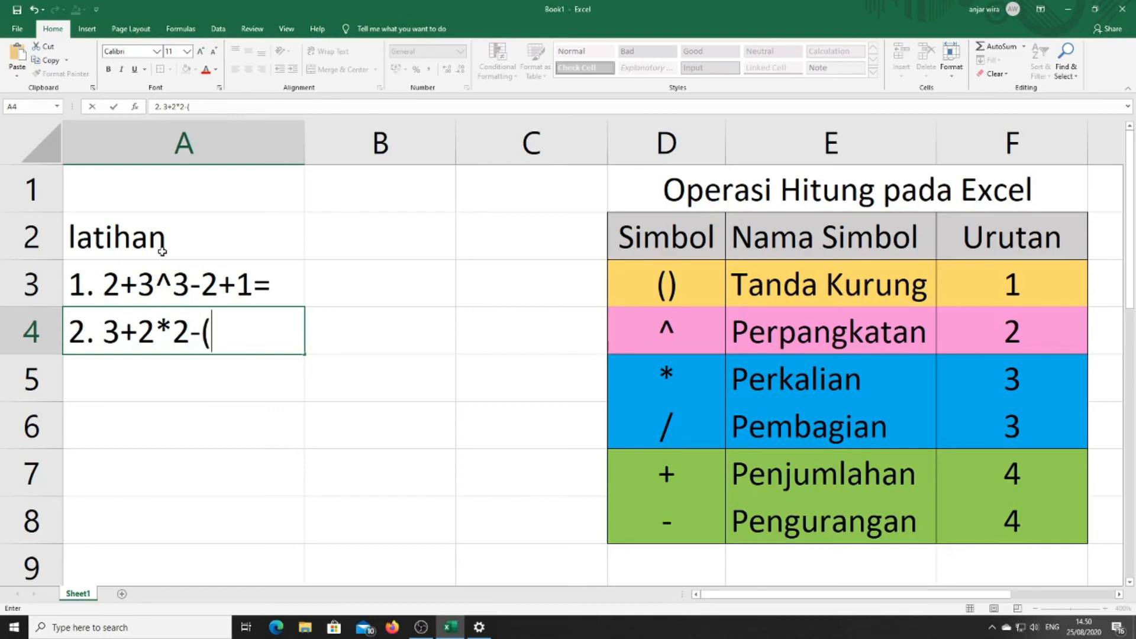
pyautogui.write('1+')
pyautogui.write('1')
pyautogui.write(')^')
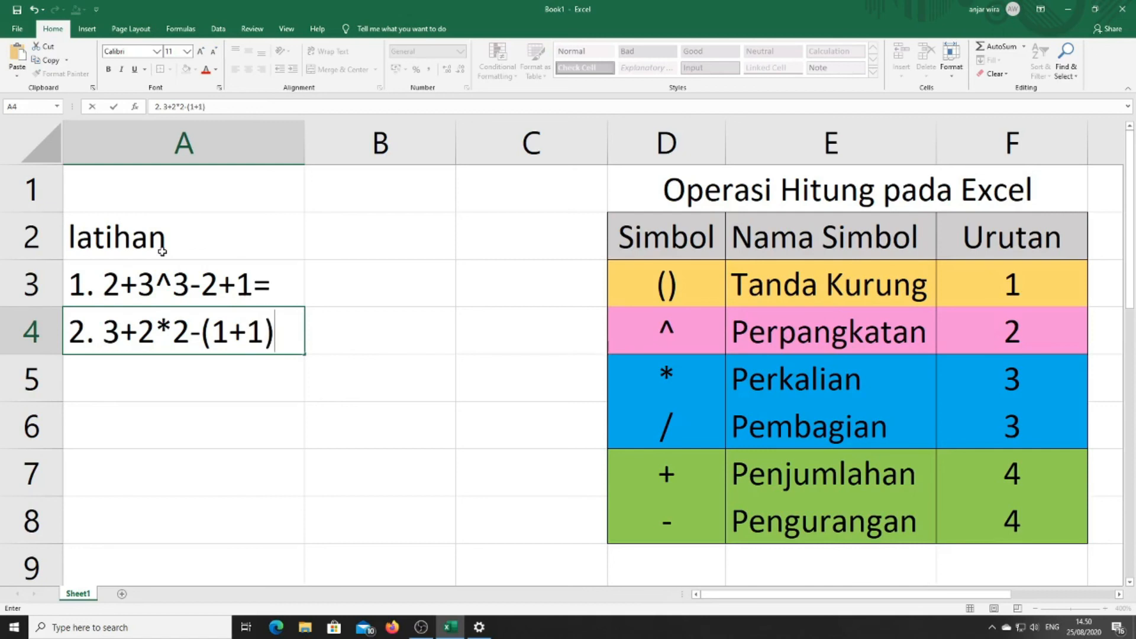
pyautogui.write('2=')
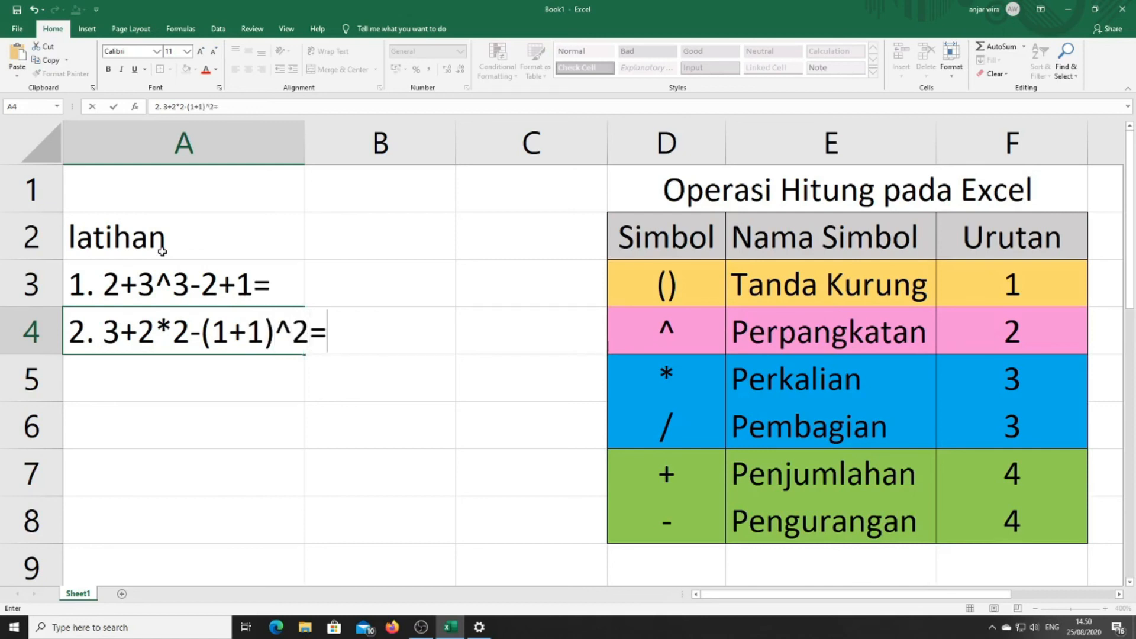
pyautogui.press('Return')
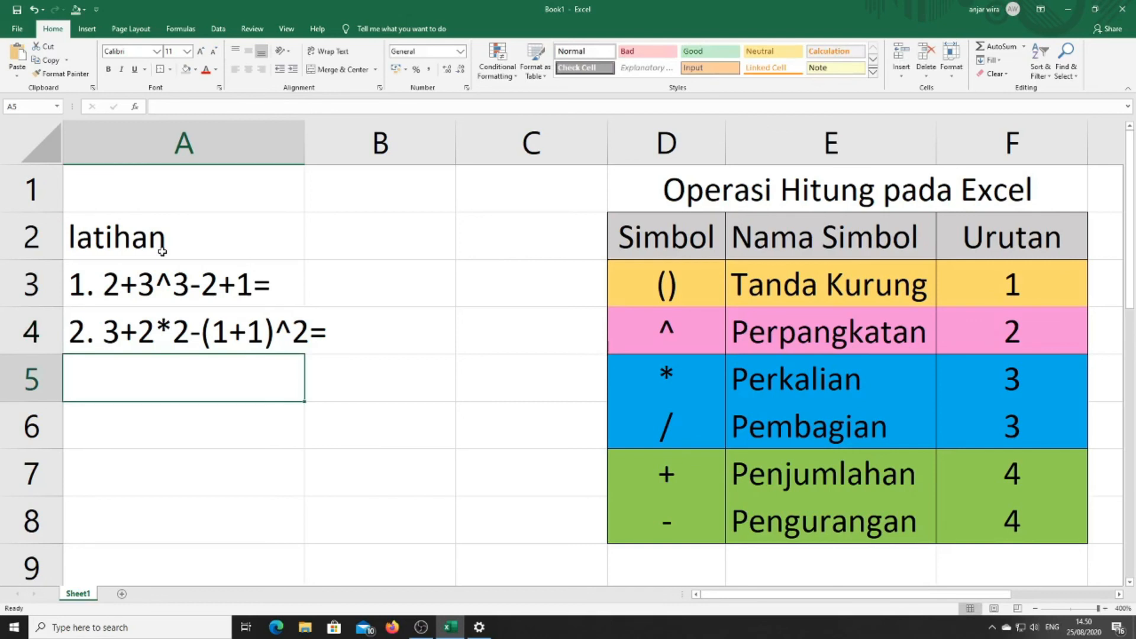
# Write the third exercise in cell A5 as "3. 1+2*3-(3-1)^2=".
pyautogui.write('3.')
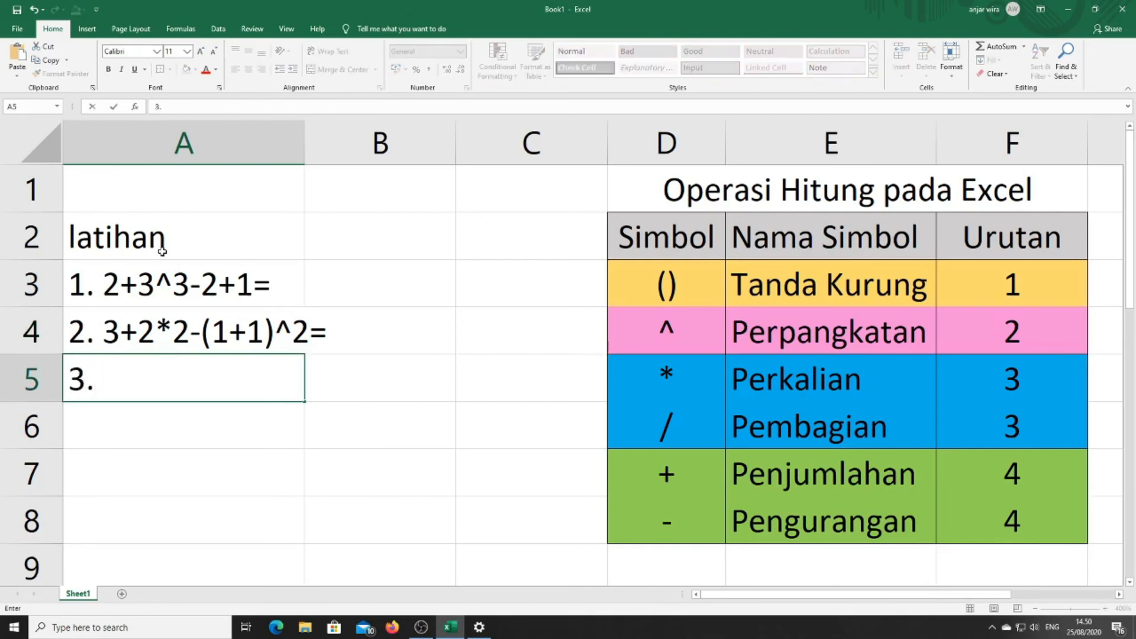
pyautogui.write(' 1+2*3')
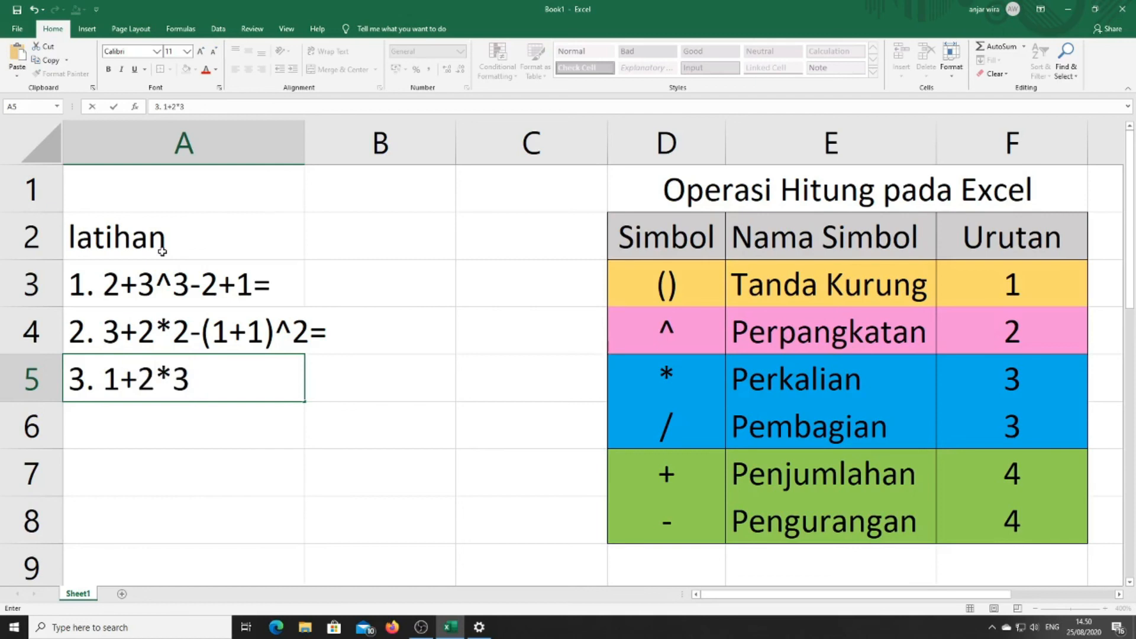
pyautogui.write('-(3-')
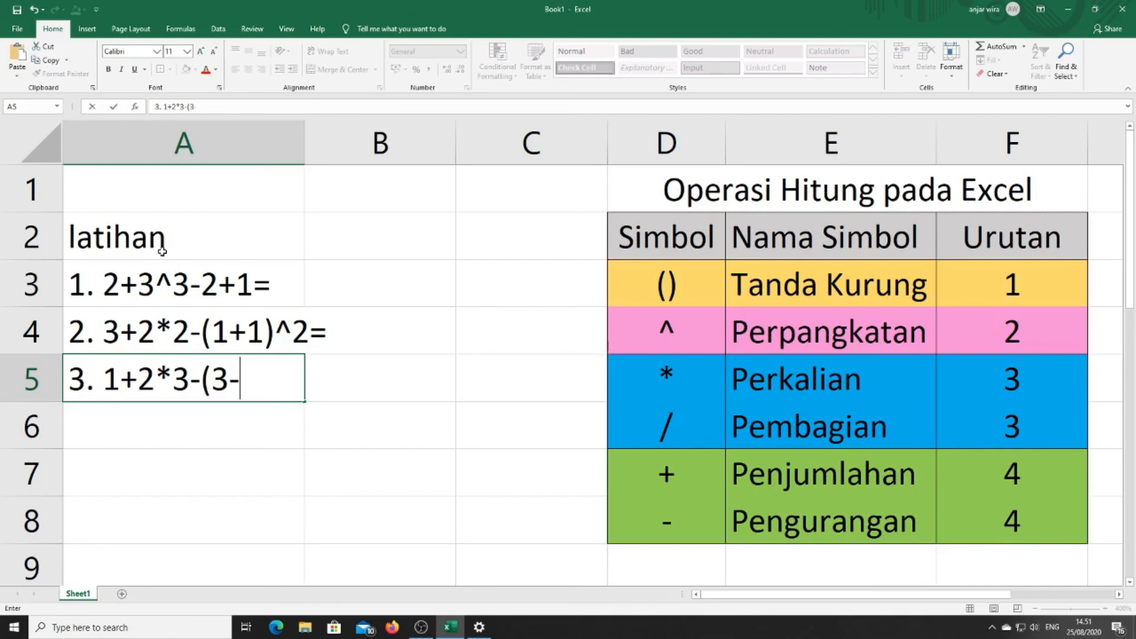
pyautogui.write('1)^2')
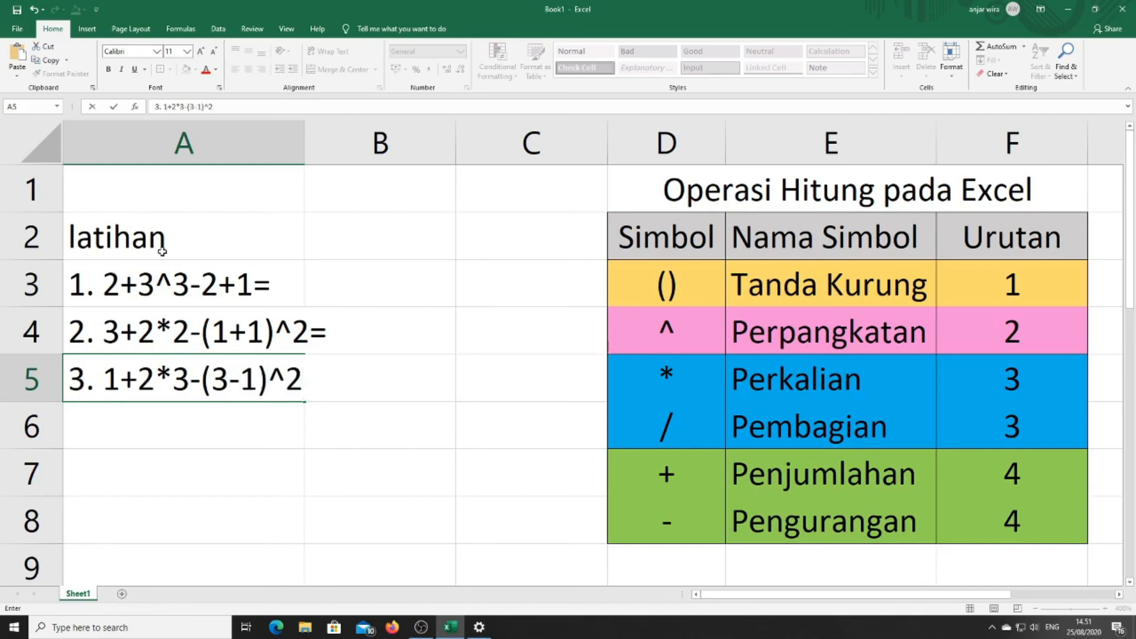
pyautogui.write('=')
pyautogui.press('Return')
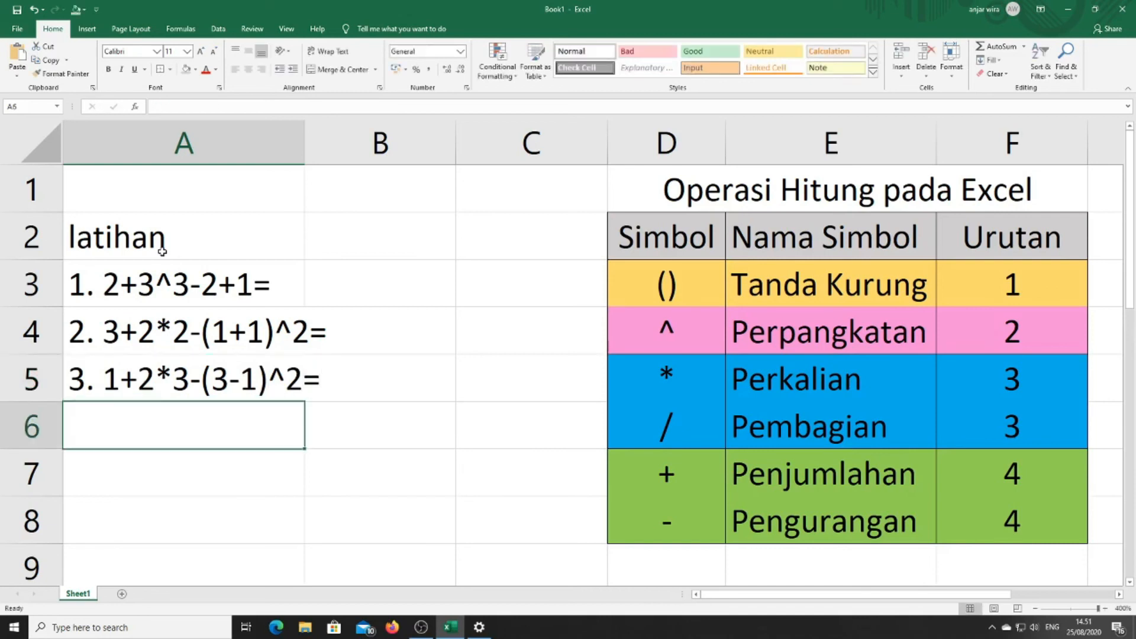